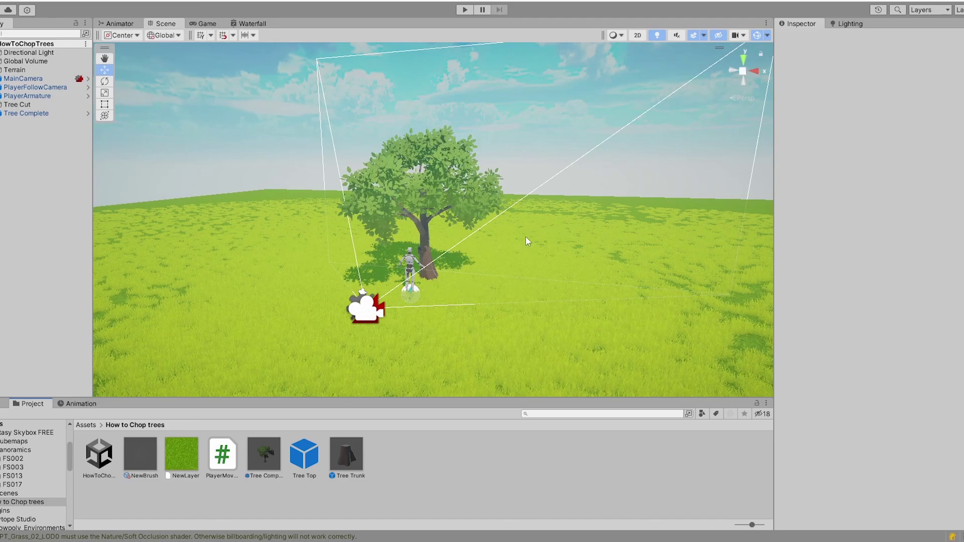
# - Examine the Tree Complete, Tree Top and Tree Trunk prefabs in the How to Chop trees folder
pyautogui.click(265, 454)
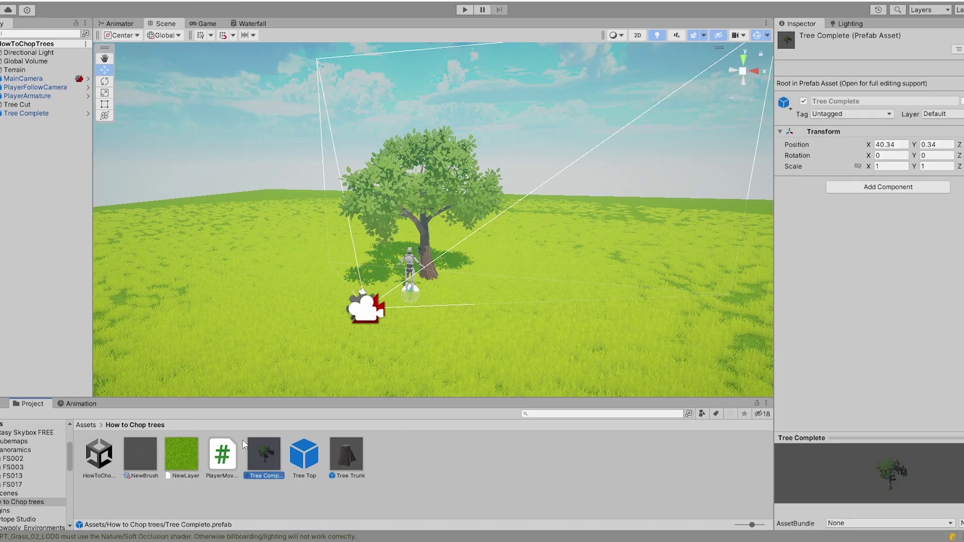
pyautogui.click(306, 454)
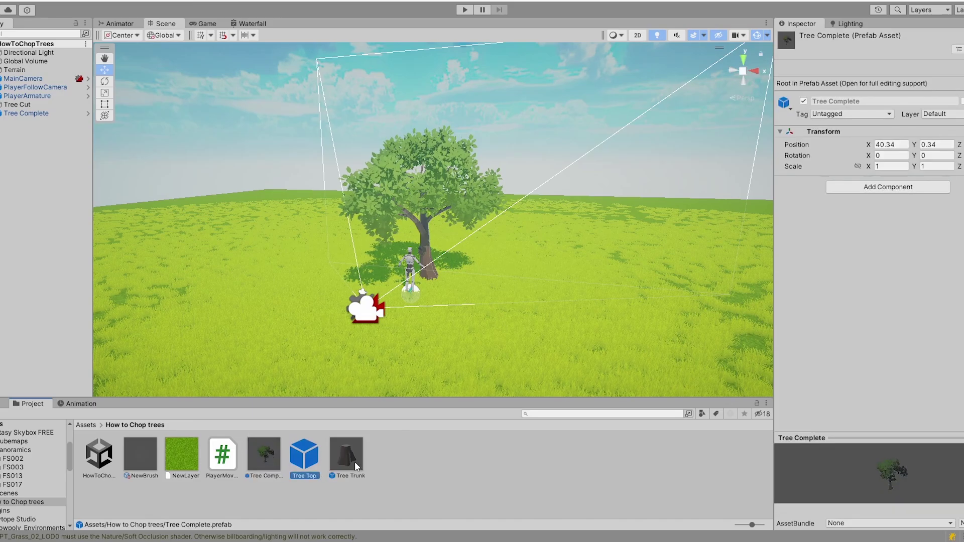
pyautogui.keyDown('shift'); pyautogui.click(351, 458); pyautogui.keyUp('shift')
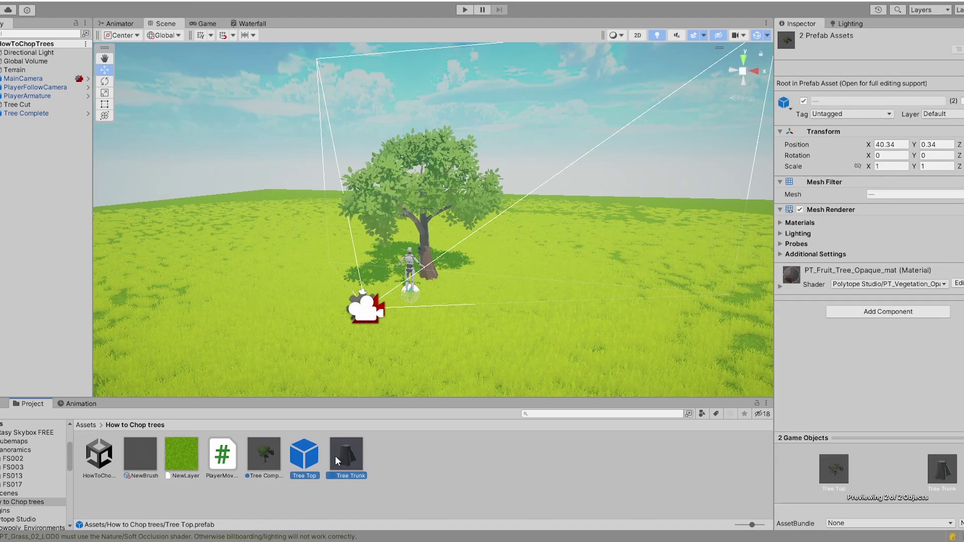
pyautogui.doubleClick(302, 462)
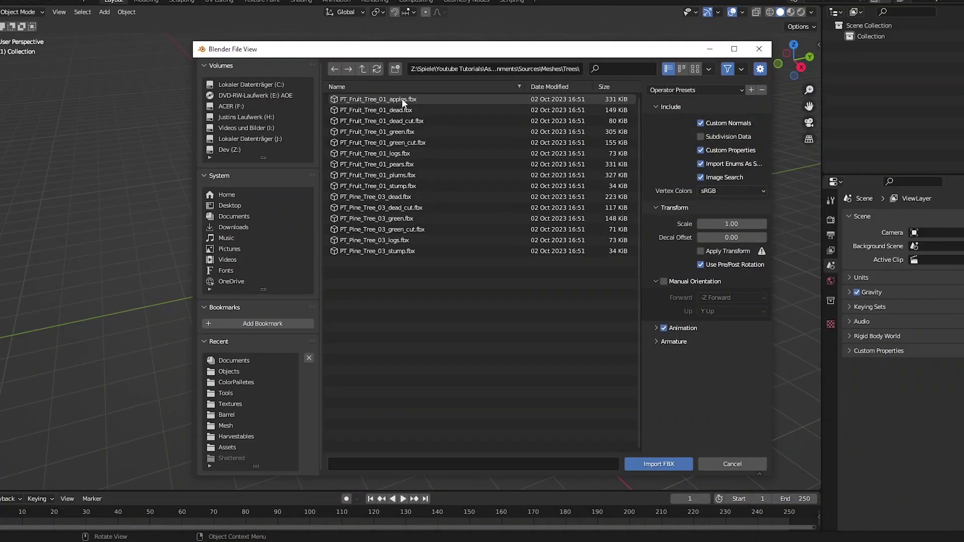
# - In Blender, import PT_Fruit_Tree_01_green.fbx and put the imported tree into Edit Mode
pyautogui.click(408, 131)
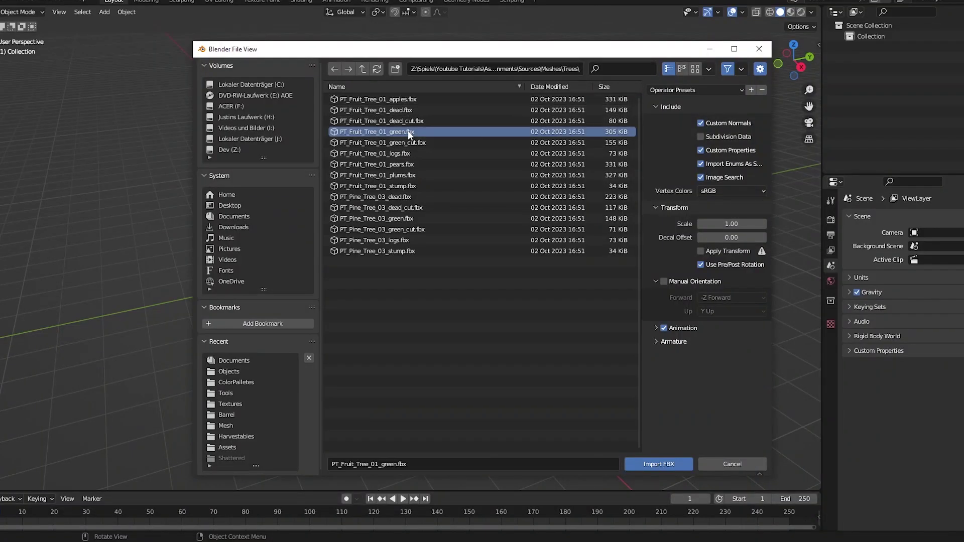
pyautogui.click(652, 461)
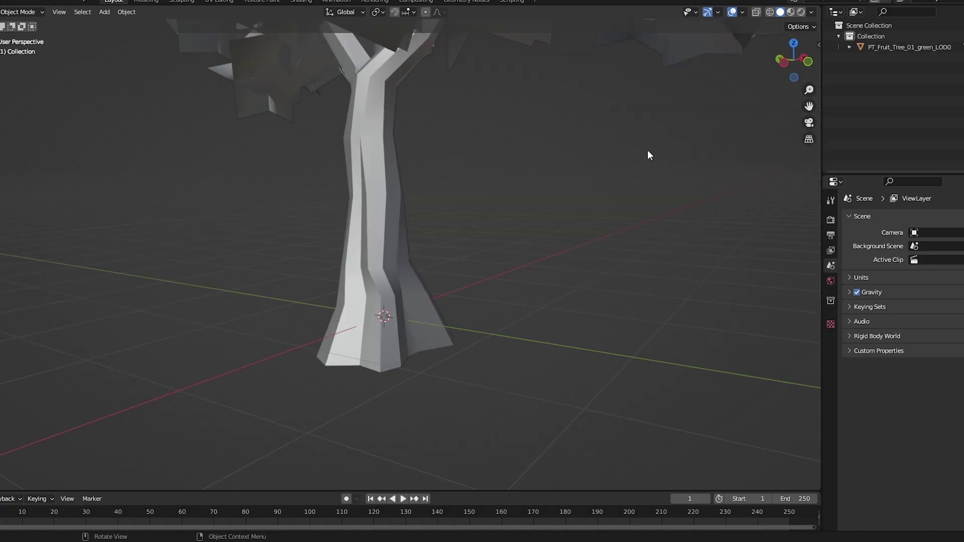
pyautogui.click(889, 46)
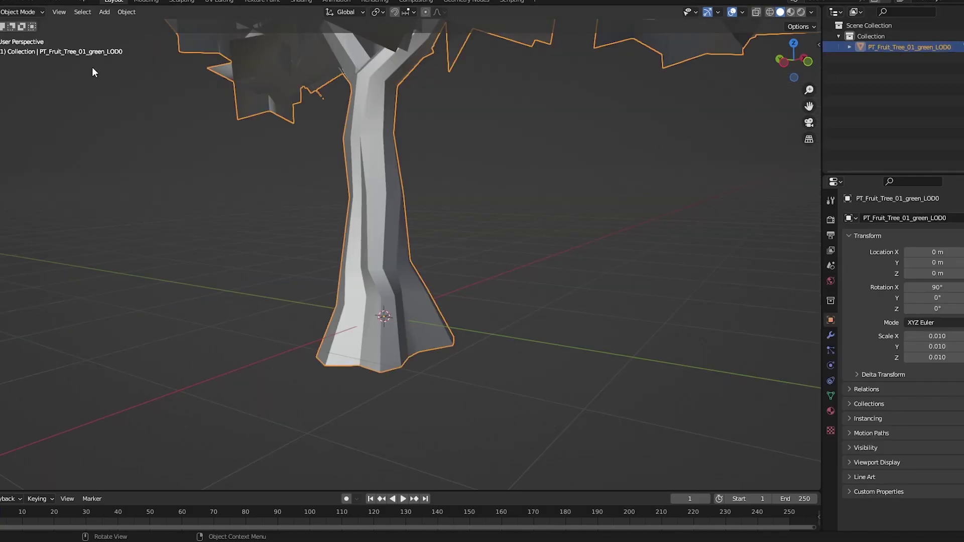
pyautogui.click(20, 11)
pyautogui.click(31, 35)
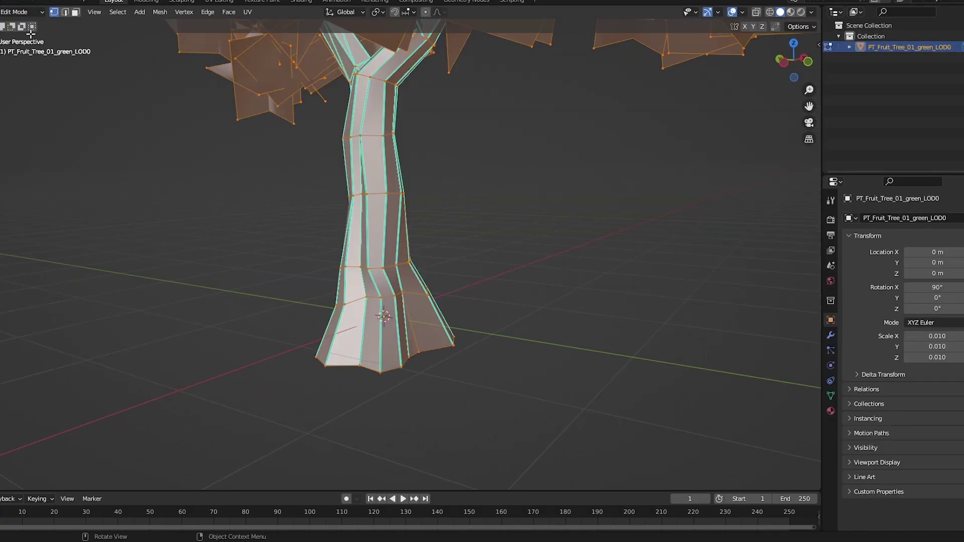
# - Select all faces of the flared lower trunk section and separate the selection into its own object
pyautogui.moveTo(254, 198); pyautogui.dragTo(282, 211, button='middle')
pyautogui.hotkey('ctrl', 'r')
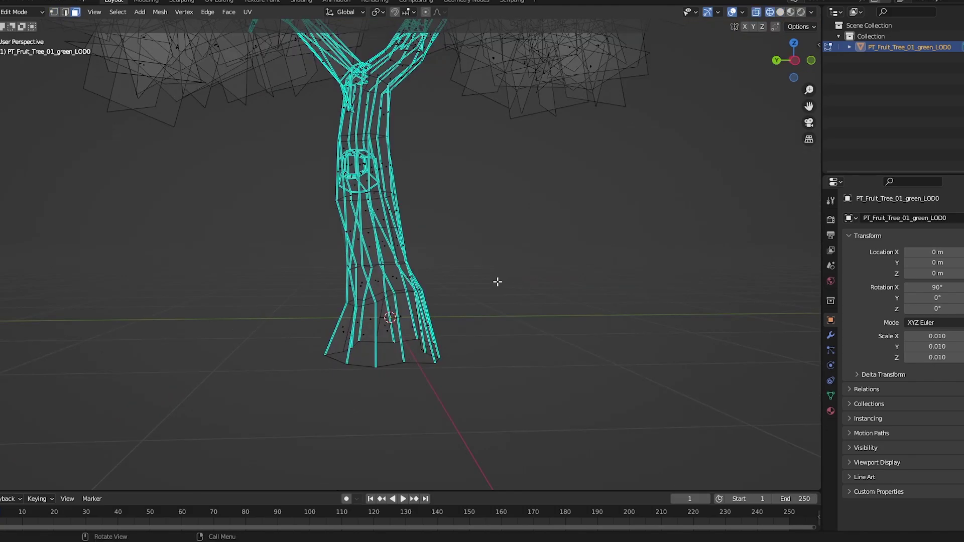
pyautogui.moveTo(313, 277); pyautogui.dragTo(498, 394)
pyautogui.moveTo(497, 394)
pyautogui.mouseDown(button='middle')
pyautogui.moveTo(422, 383)
pyautogui.moveTo(536, 292)
pyautogui.moveTo(458, 282)
pyautogui.mouseUp(button='middle')
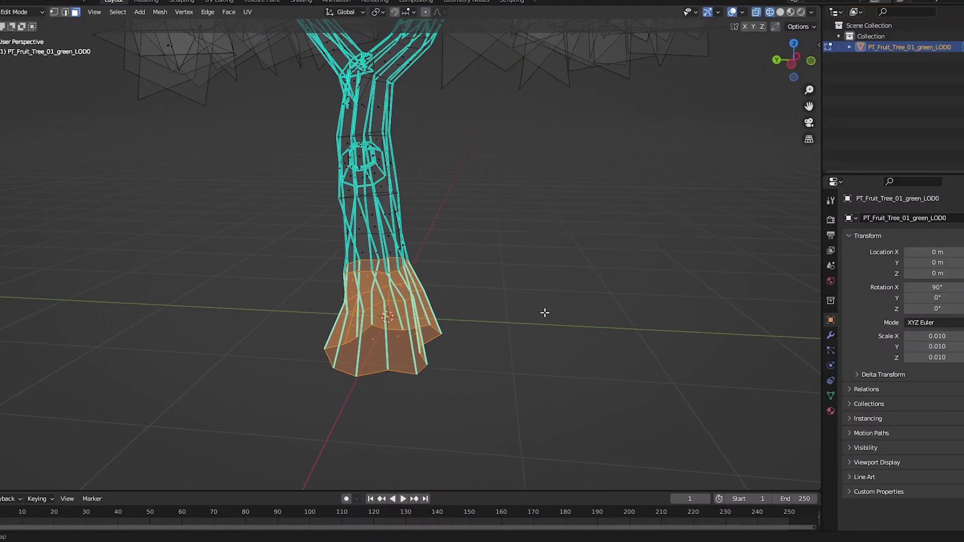
pyautogui.moveTo(544, 313); pyautogui.dragTo(491, 306, button='middle')
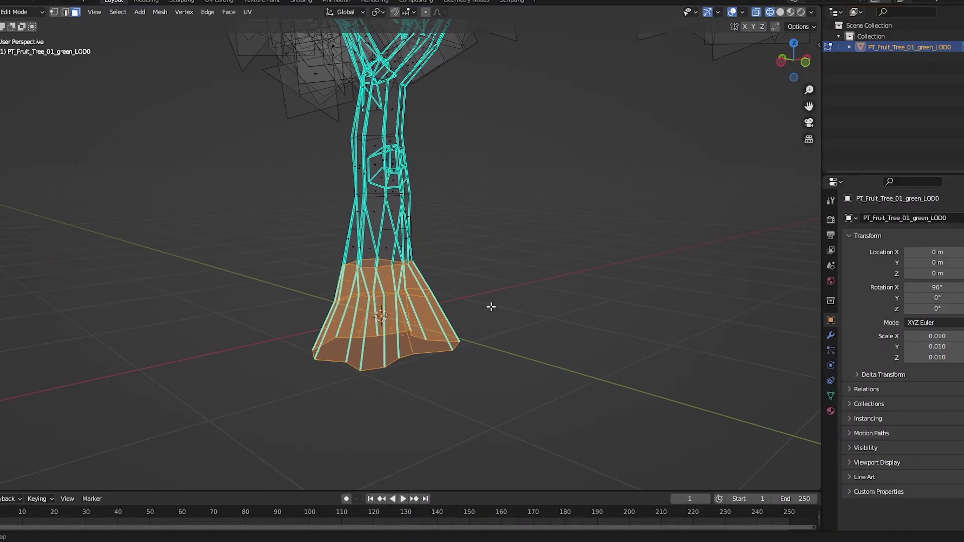
pyautogui.press('p')
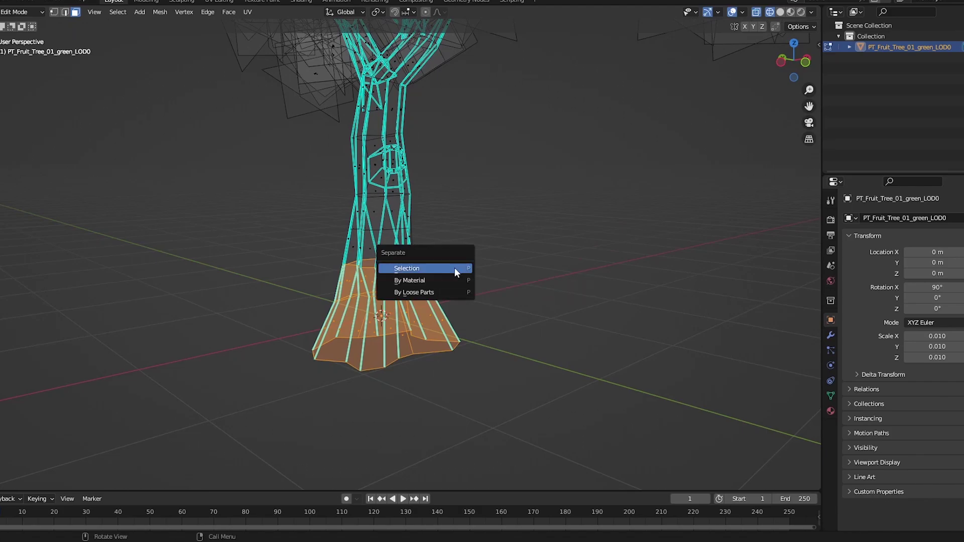
pyautogui.click(455, 270)
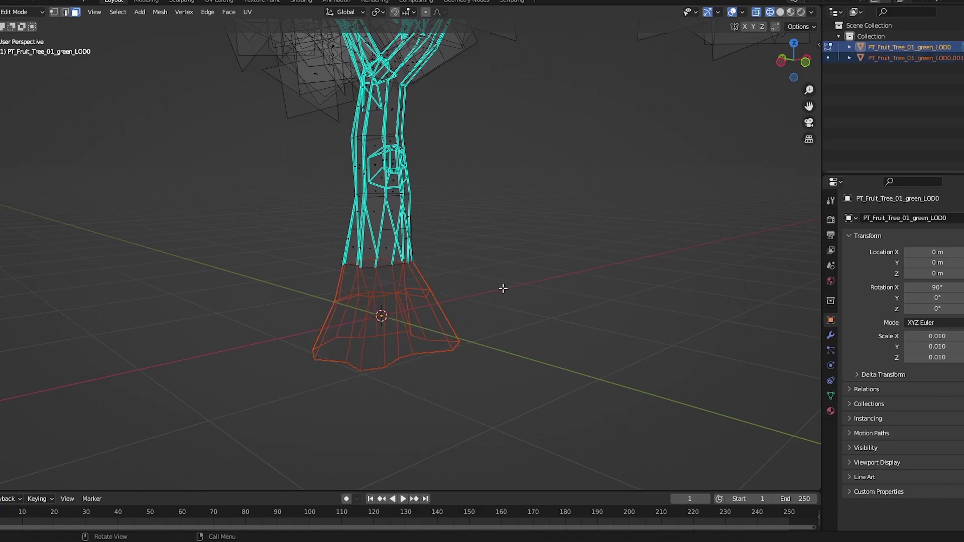
# - Switch the viewport to solid shading and hide the upper tree so that only the separated stump shows
pyautogui.moveTo(514, 271); pyautogui.dragTo(676, 211, button='middle')
pyautogui.click(756, 13)
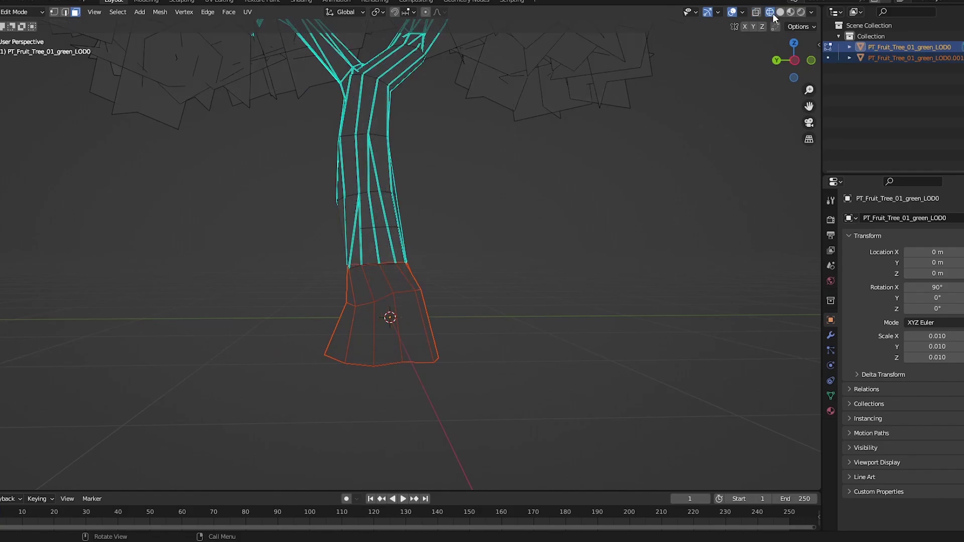
pyautogui.click(780, 13)
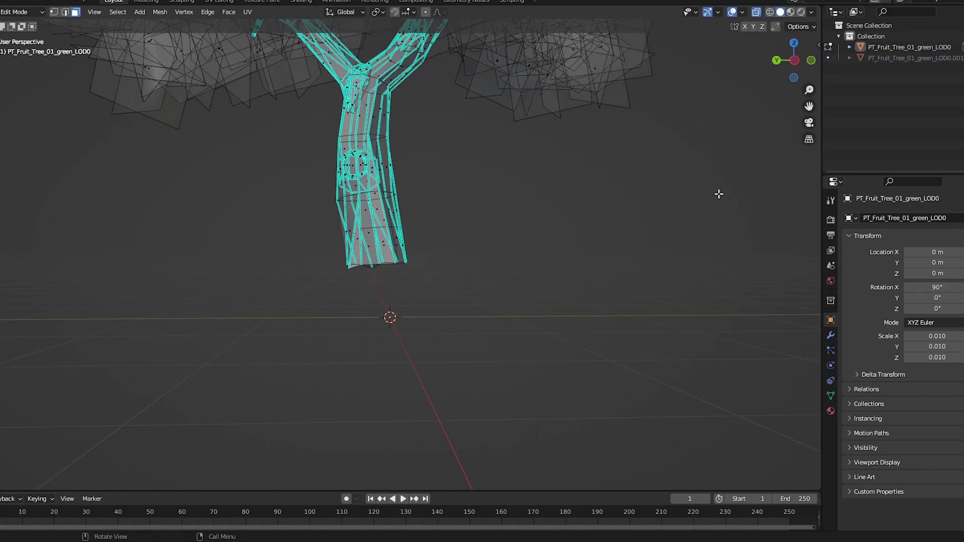
pyautogui.moveTo(512, 241); pyautogui.dragTo(520, 305, button='middle')
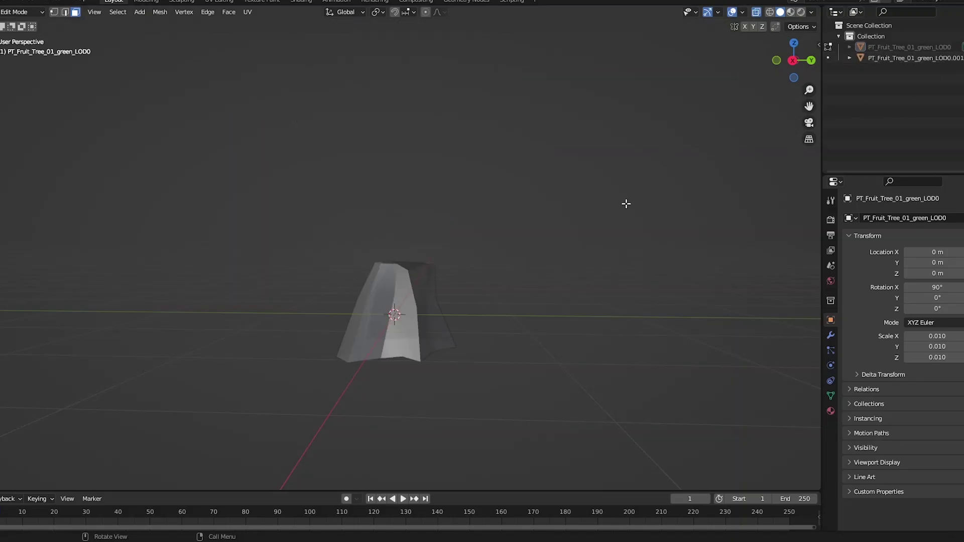
pyautogui.moveTo(626, 203)
pyautogui.mouseDown(button='middle')
pyautogui.moveTo(577, 286)
pyautogui.moveTo(622, 228)
pyautogui.moveTo(661, 151)
pyautogui.moveTo(596, 300)
pyautogui.moveTo(630, 216)
pyautogui.mouseUp(button='middle')
# - Edit the separated stump in edge mode, select its open upper edge loop and fill it with a face
pyautogui.press('Tab')
pyautogui.click(908, 58)
pyautogui.click(39, 20)
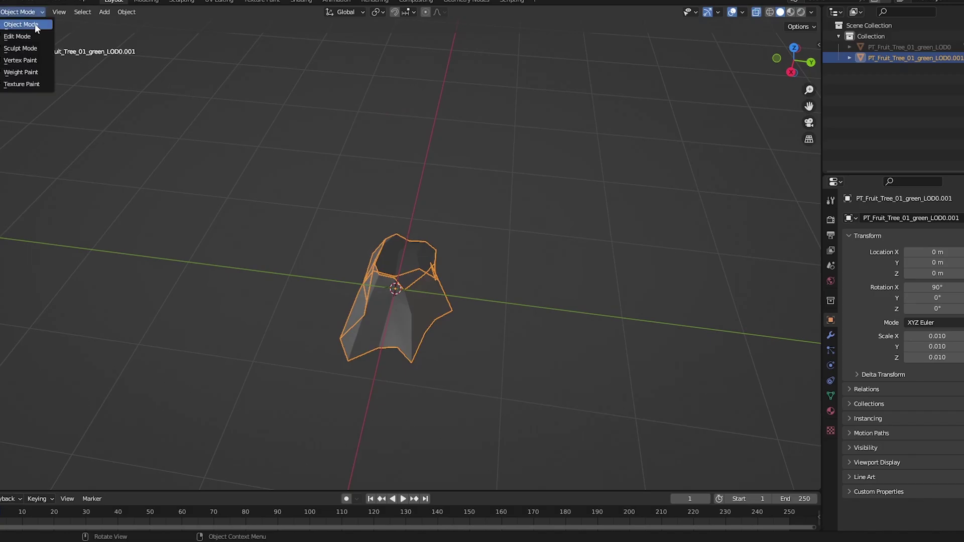
pyautogui.click(23, 34)
pyautogui.scroll(1, 471, 178)
pyautogui.moveTo(480, 180); pyautogui.dragTo(338, 151, button='middle')
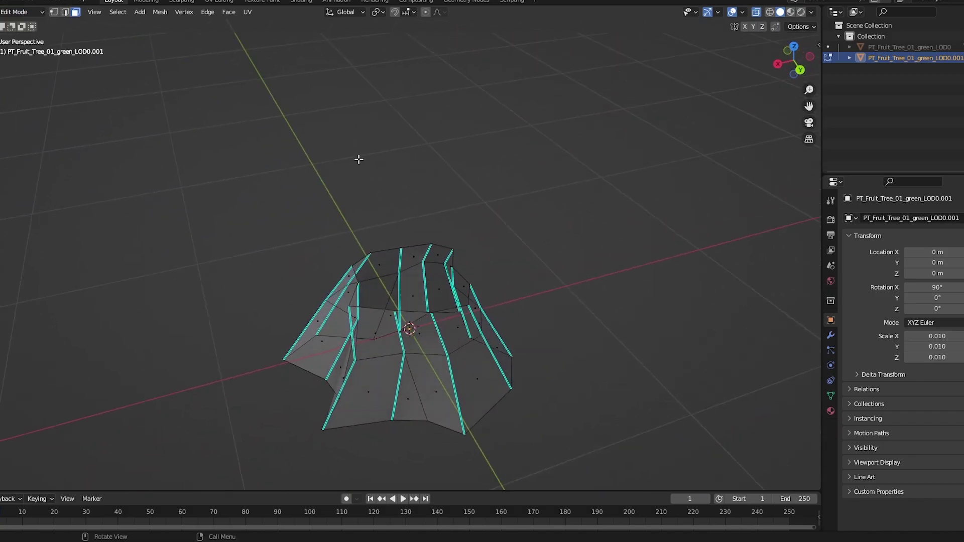
pyautogui.click(65, 12)
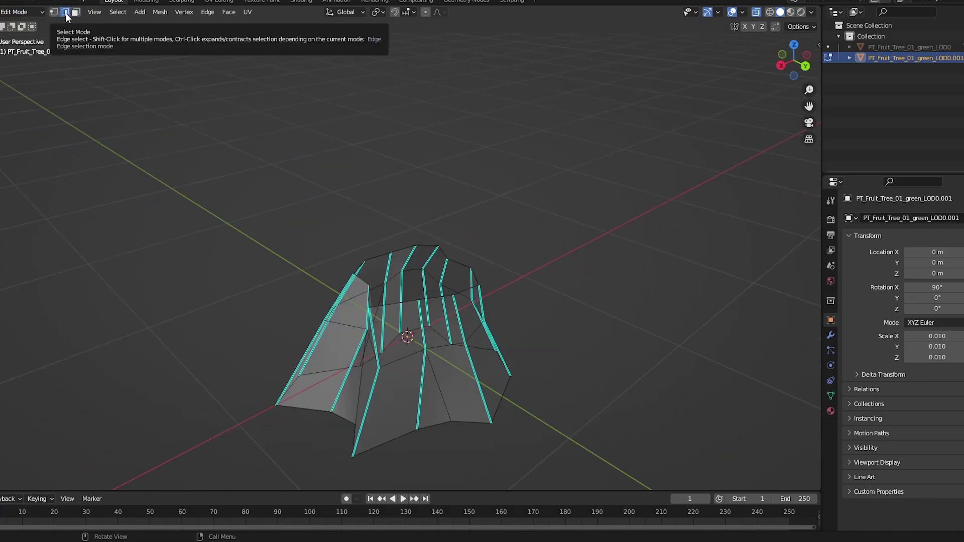
pyautogui.moveTo(240, 236); pyautogui.dragTo(522, 237, button='middle')
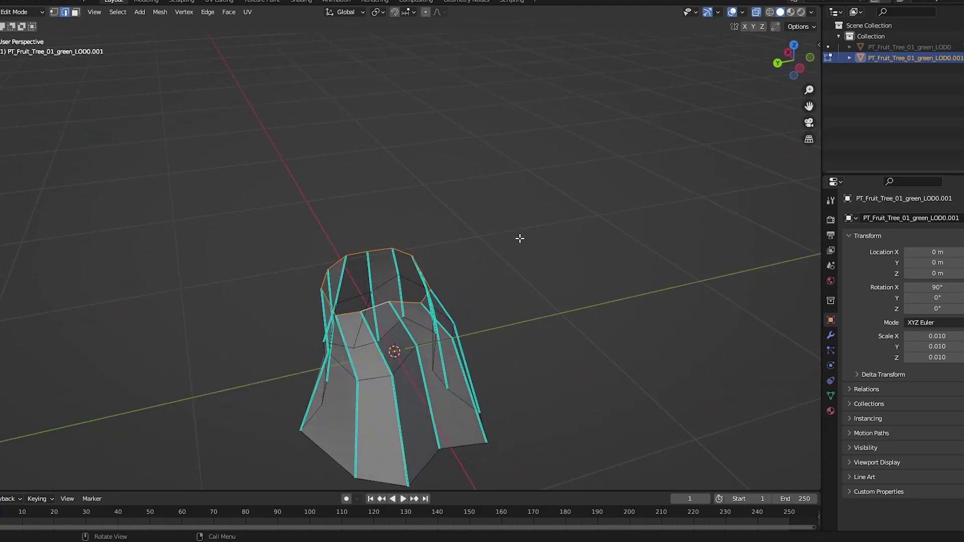
pyautogui.press('f')
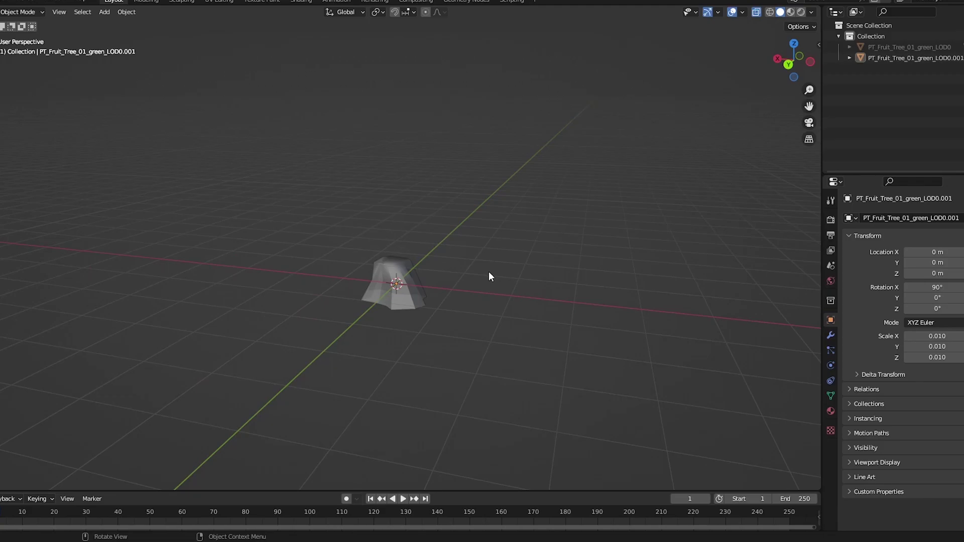
# - Select the upper tree object and the stump object together
pyautogui.moveTo(489, 271); pyautogui.dragTo(693, 301, button='middle')
pyautogui.click(909, 47)
pyautogui.keyDown('ctrl'); pyautogui.click(911, 58); pyautogui.keyUp('ctrl')
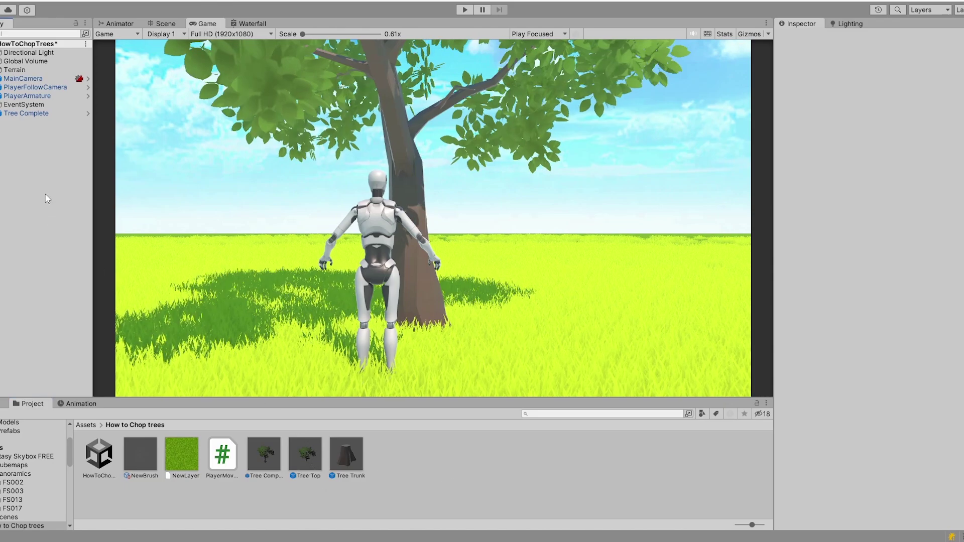
# - In Unity, open the Tree Complete prefab in the Scene view and add a Mesh Collider to it
pyautogui.doubleClick(275, 476)
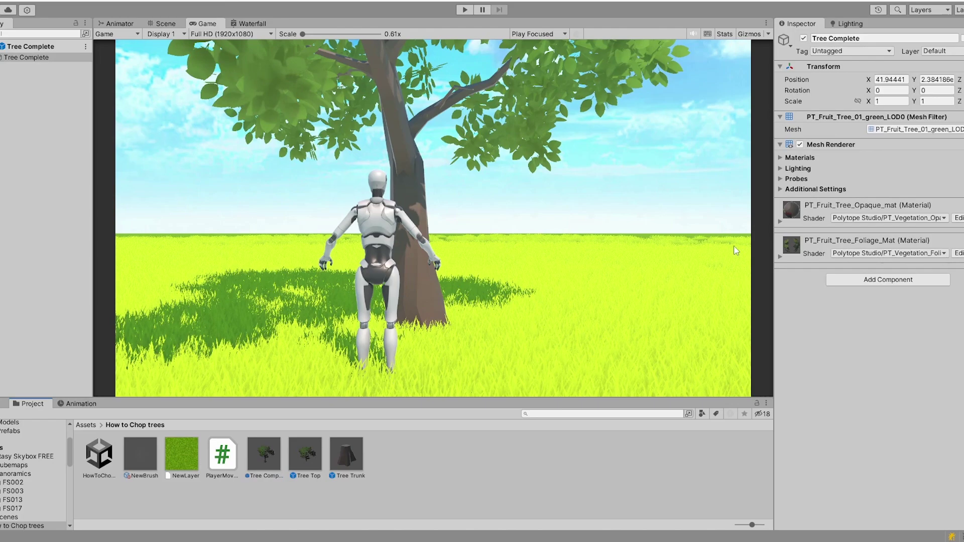
pyautogui.click(162, 24)
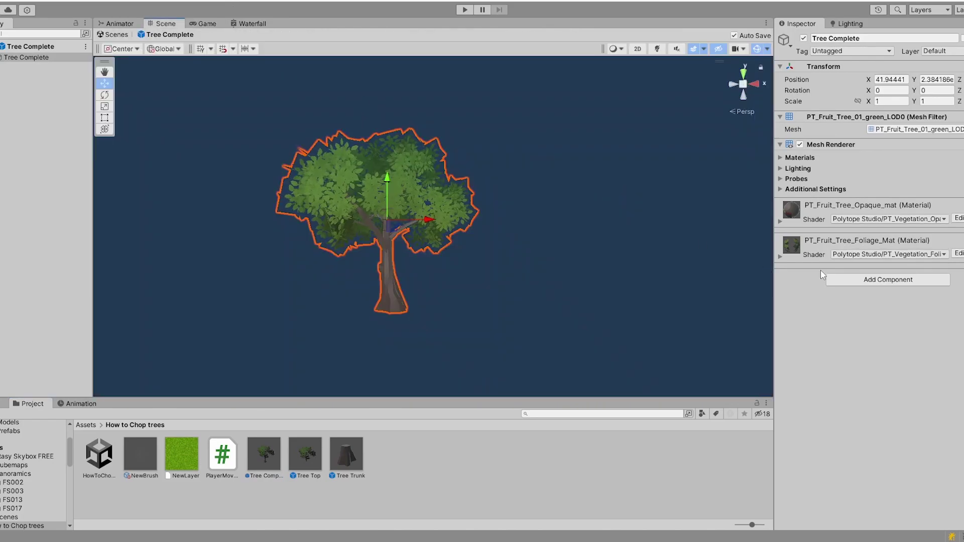
pyautogui.click(848, 279)
pyautogui.write('mesh')
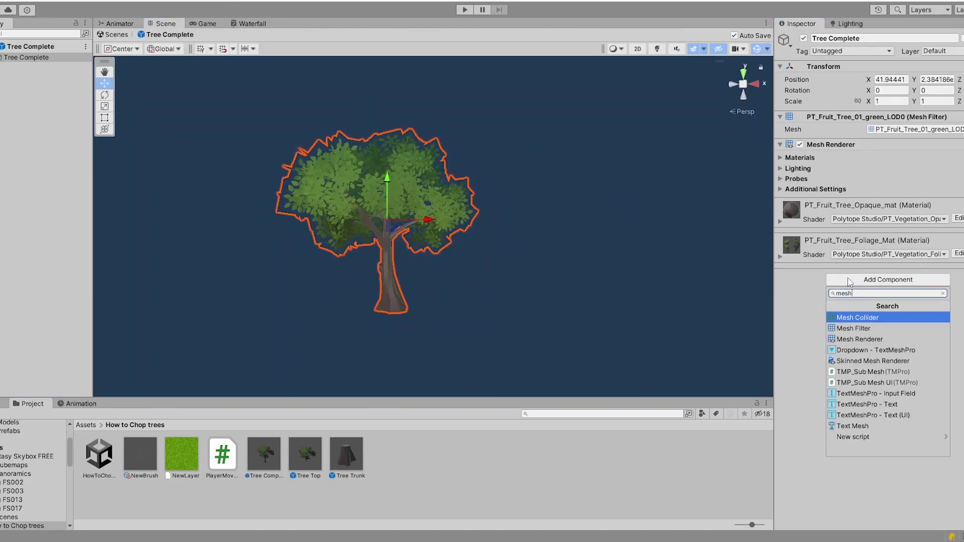
pyautogui.click(844, 318)
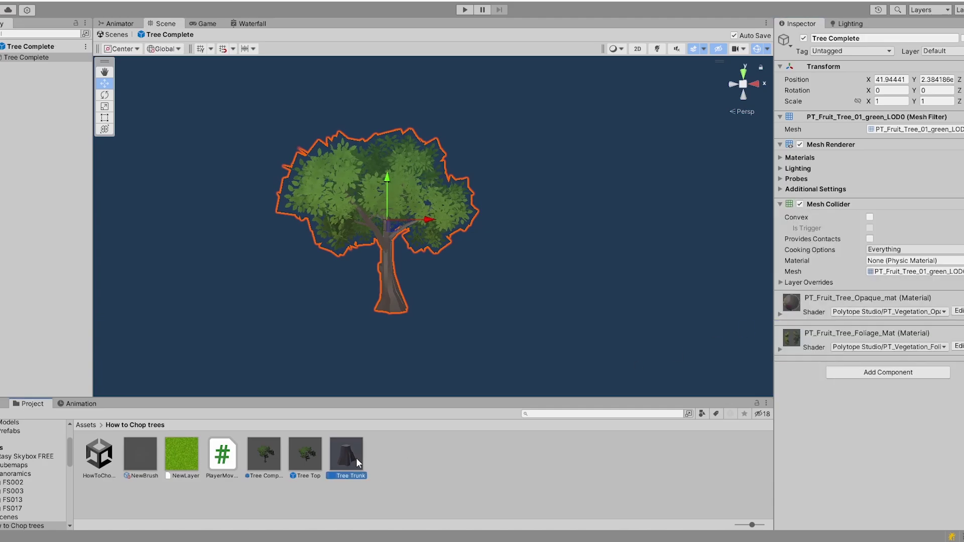
# - Open the Tree Trunk prefab and add a Box Collider to it
pyautogui.doubleClick(356, 457)
pyautogui.click(849, 245)
pyautogui.write('box')
pyautogui.click(852, 283)
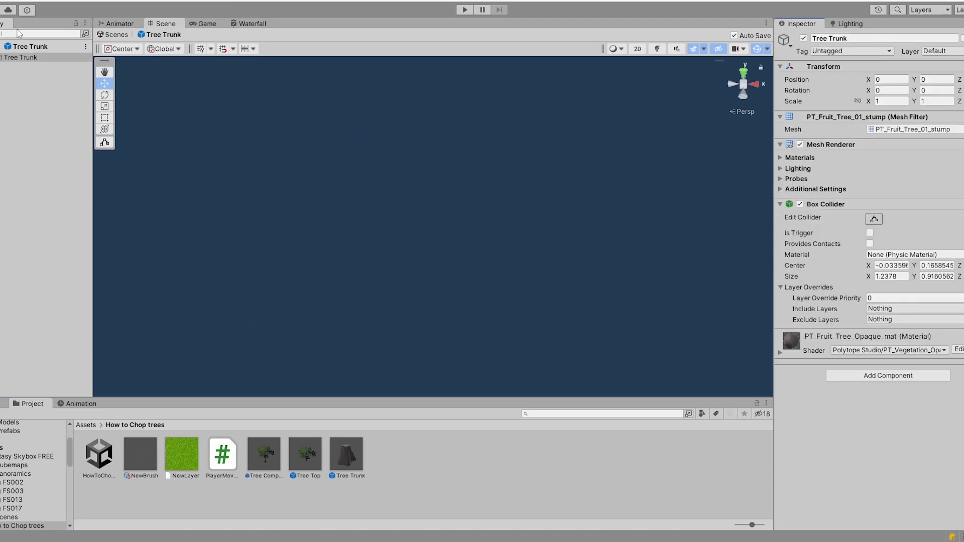
pyautogui.doubleClick(23, 58)
# - Open the Tree Top prefab and add a Capsule Collider to it
pyautogui.doubleClick(311, 448)
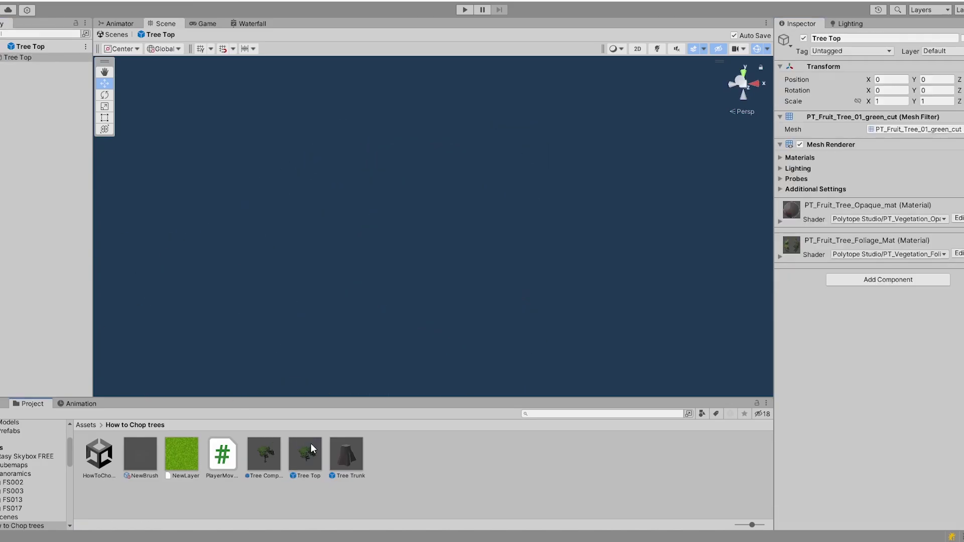
pyautogui.doubleClick(3, 58)
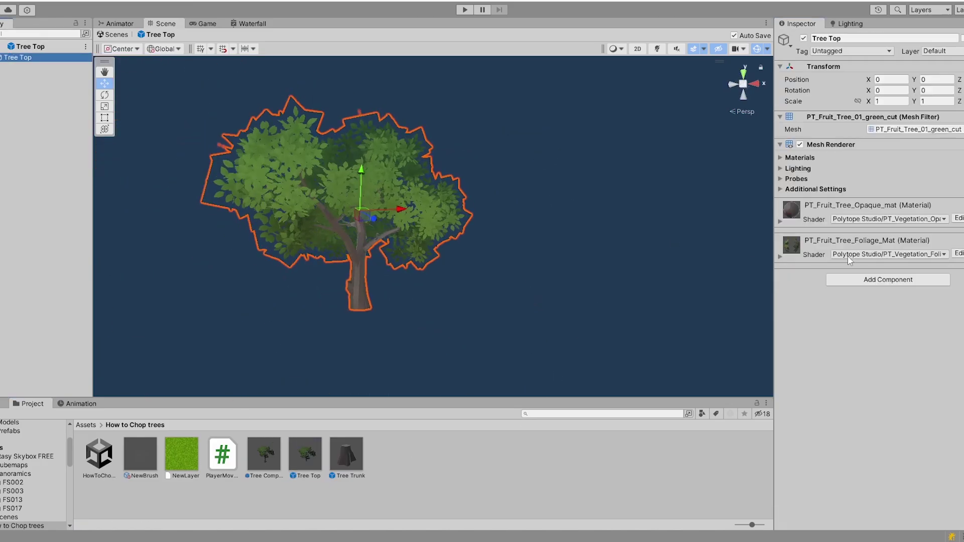
pyautogui.click(882, 283)
pyautogui.write('cap')
pyautogui.press('Return')
pyautogui.click(884, 276)
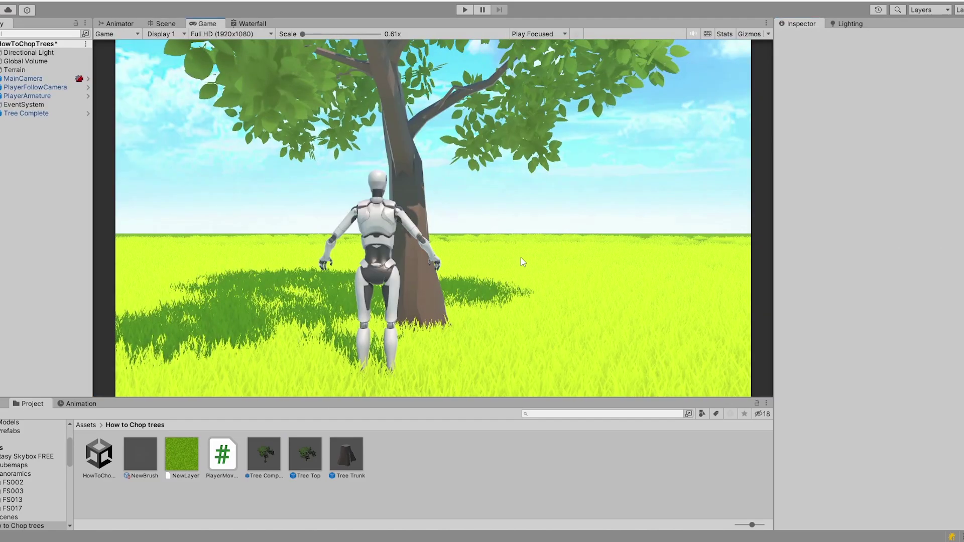
# - Add a UI Canvas to the HowToChopTrees scene
pyautogui.rightClick(32, 189)
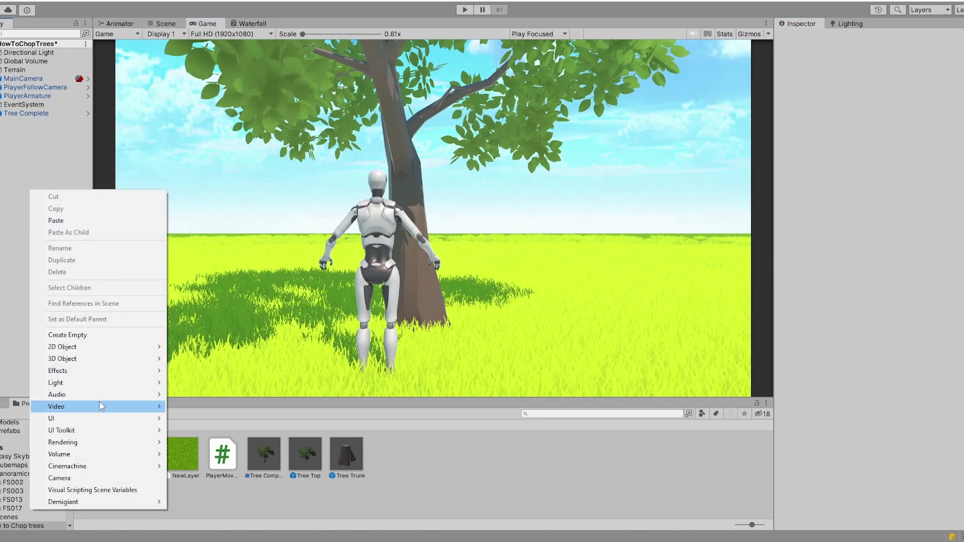
pyautogui.moveTo(106, 419)
pyautogui.click(209, 251)
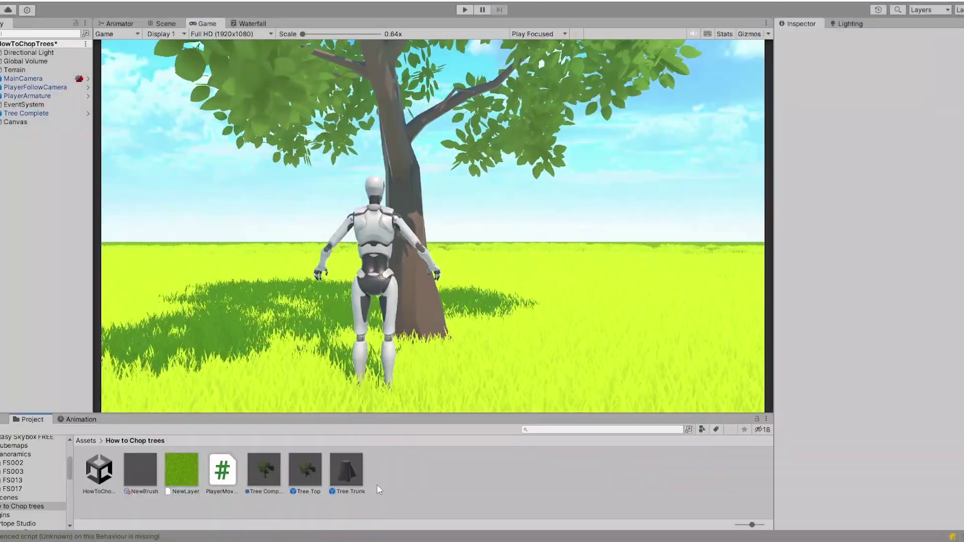
# - Create a C# script named IHitable in the How to Chop trees folder
pyautogui.rightClick(379, 490)
pyautogui.moveTo(401, 192)
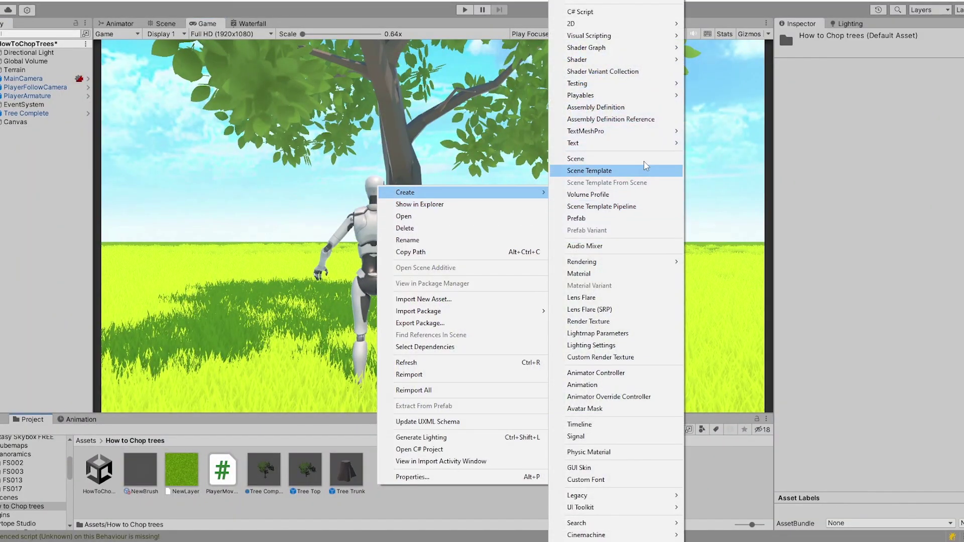
pyautogui.click(613, 10)
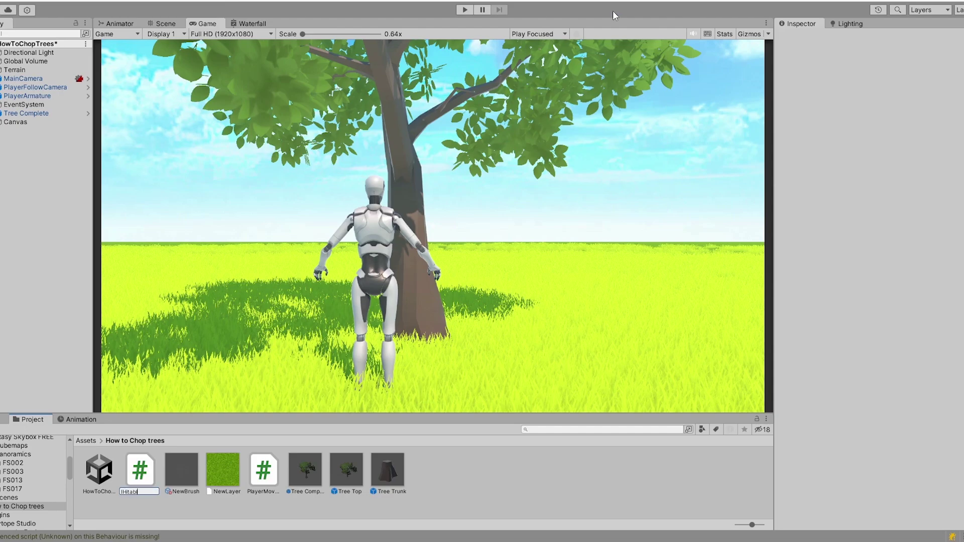
pyautogui.write('IHitable')
pyautogui.press('Return')
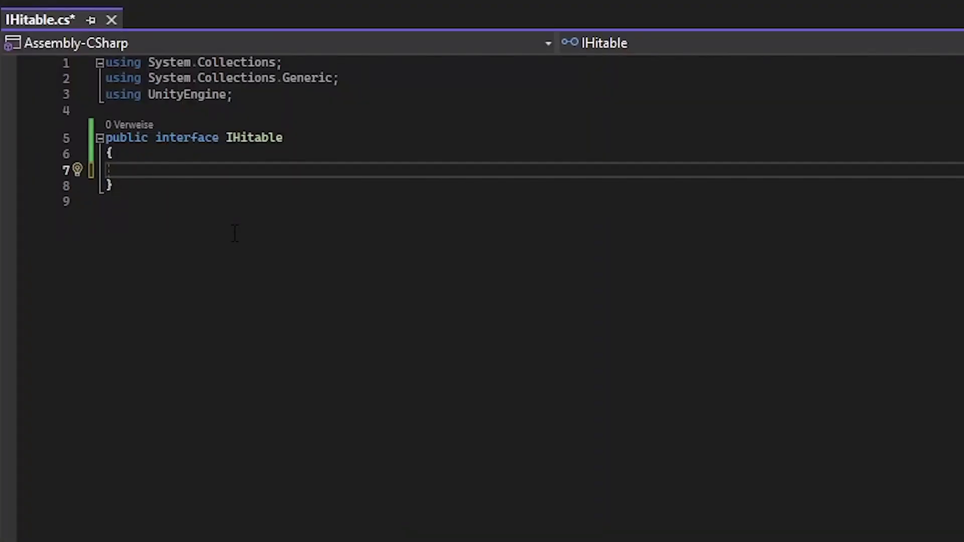
# - Declare a public void Execute() method in the IHitable interface and save the script
pyautogui.write('public void Ex')
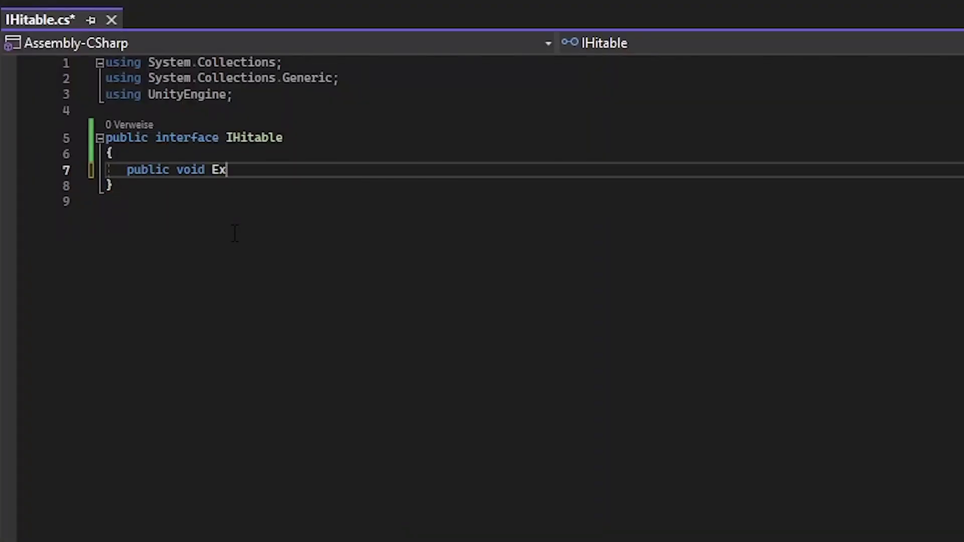
pyautogui.write('ecute();')
pyautogui.hotkey('ctrl', 's')
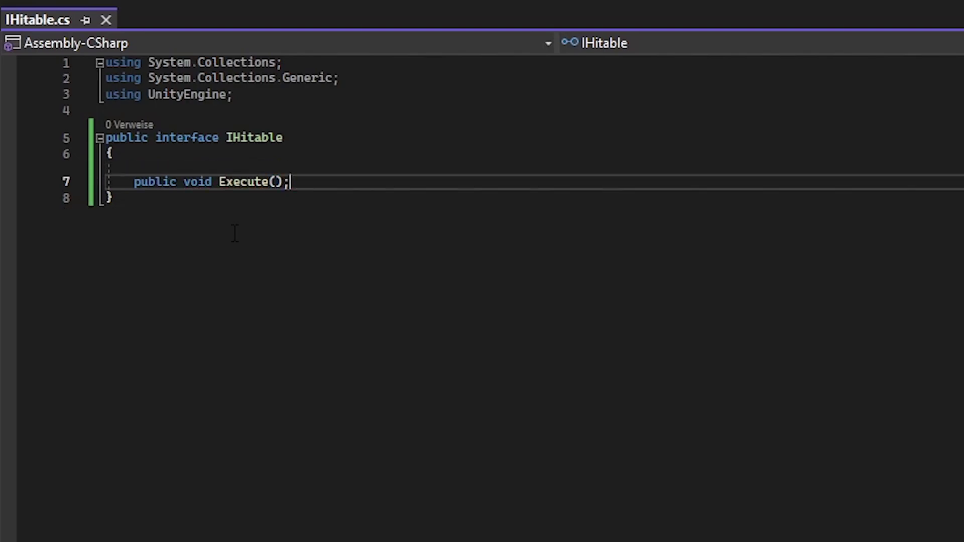
pyautogui.click(309, 203)
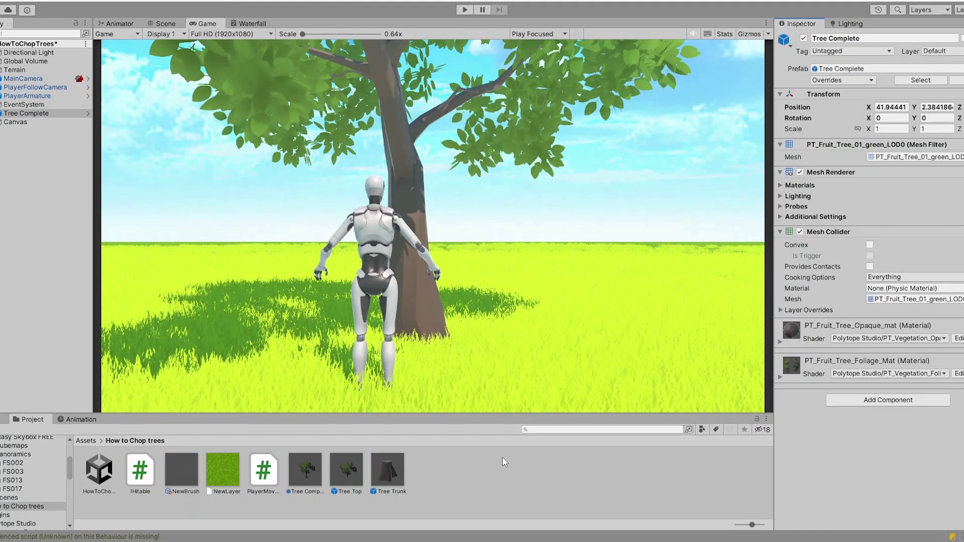
# - Add a new script component named TreeChopping to the Tree Complete object
pyautogui.click(887, 400)
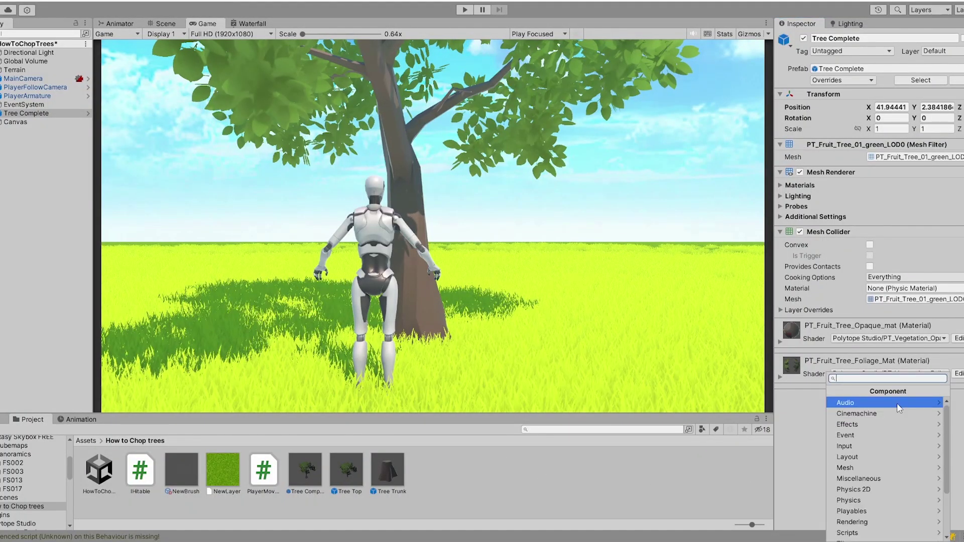
pyautogui.write('TreeChopping')
pyautogui.press('Return')
pyautogui.press('Return')
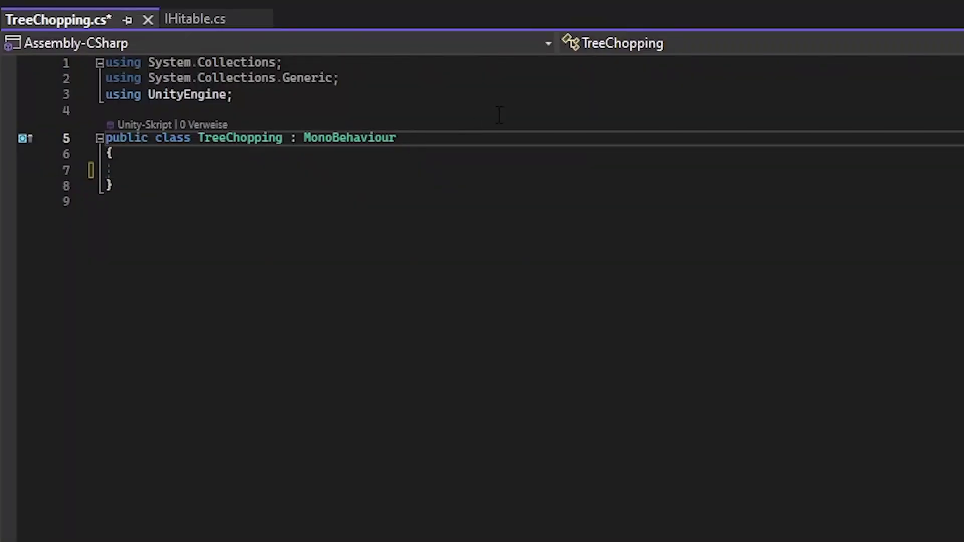
# - Make the TreeChopping class implement IHitable and generate its Execute method stub
pyautogui.write(', IHi')
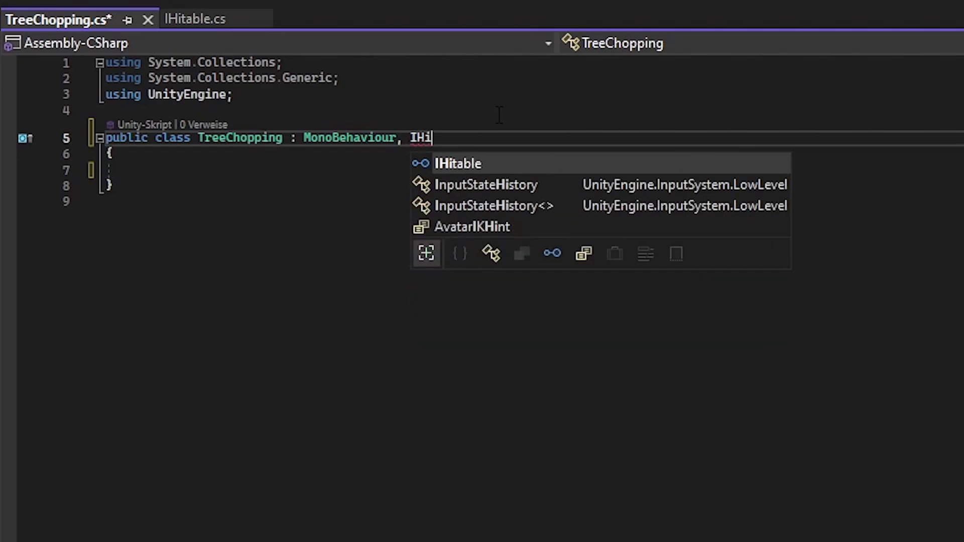
pyautogui.press('Tab')
pyautogui.hotkey('ctrl', '.')
pyautogui.press('Return')
pyautogui.press('Return')
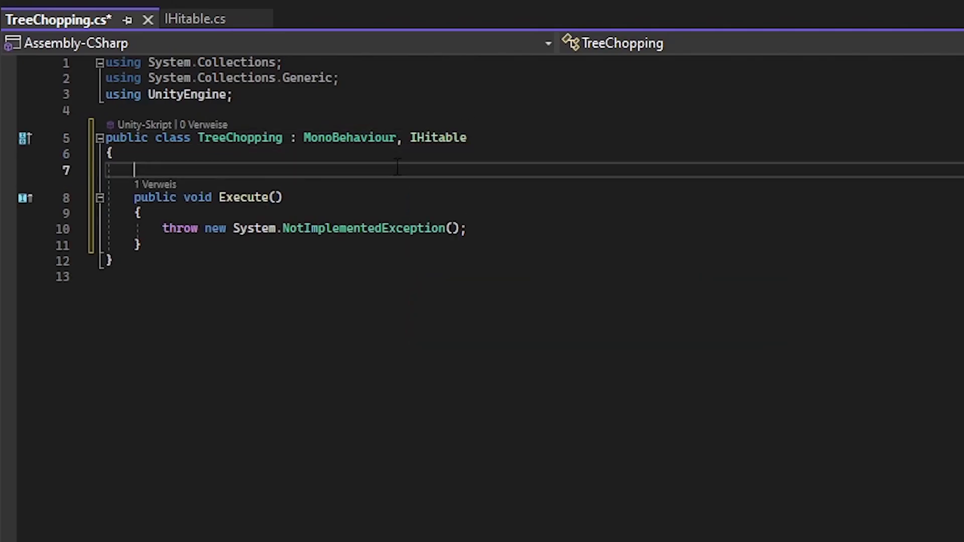
# - Declare a serialized private GameObject field named treeChopped above the Execute method
pyautogui.write('[Seria')
pyautogui.press('Tab')
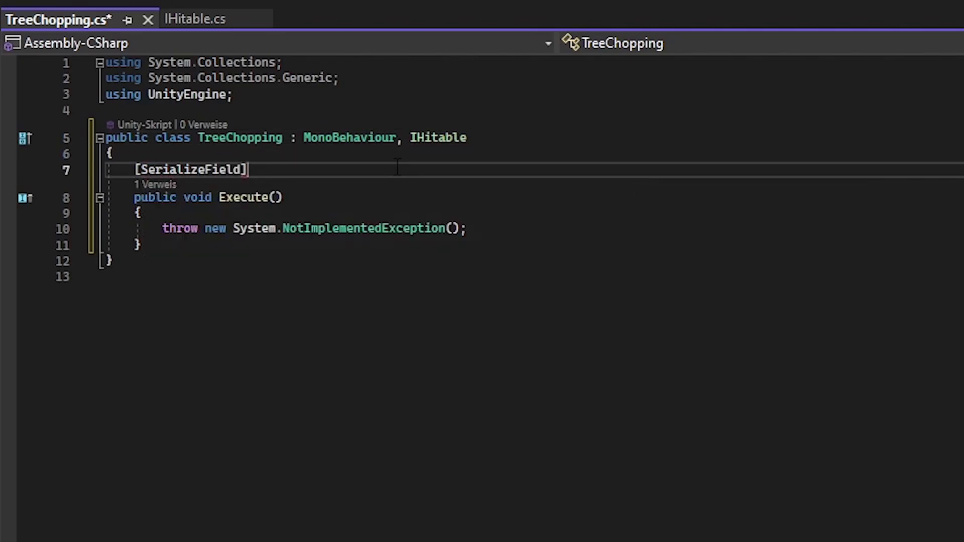
pyautogui.write('] private')
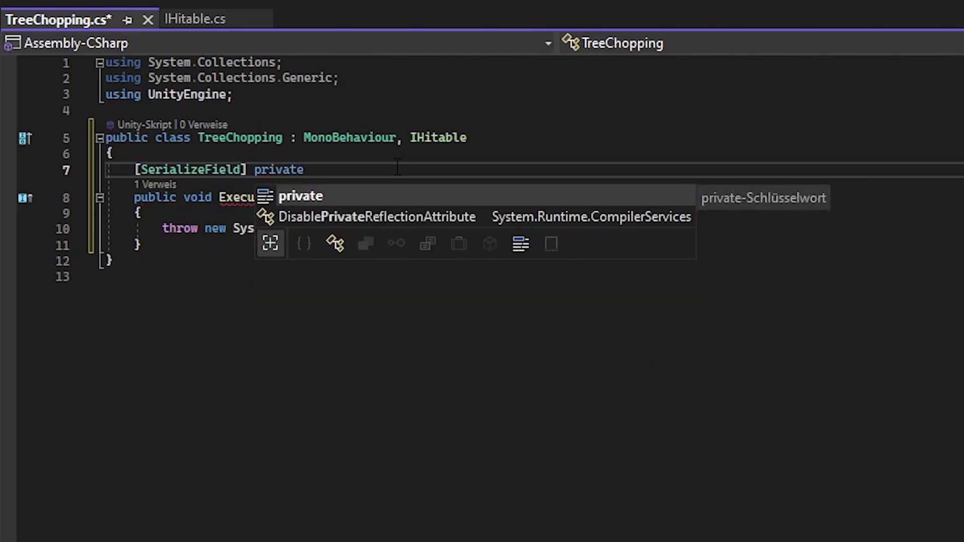
pyautogui.write(' GameO')
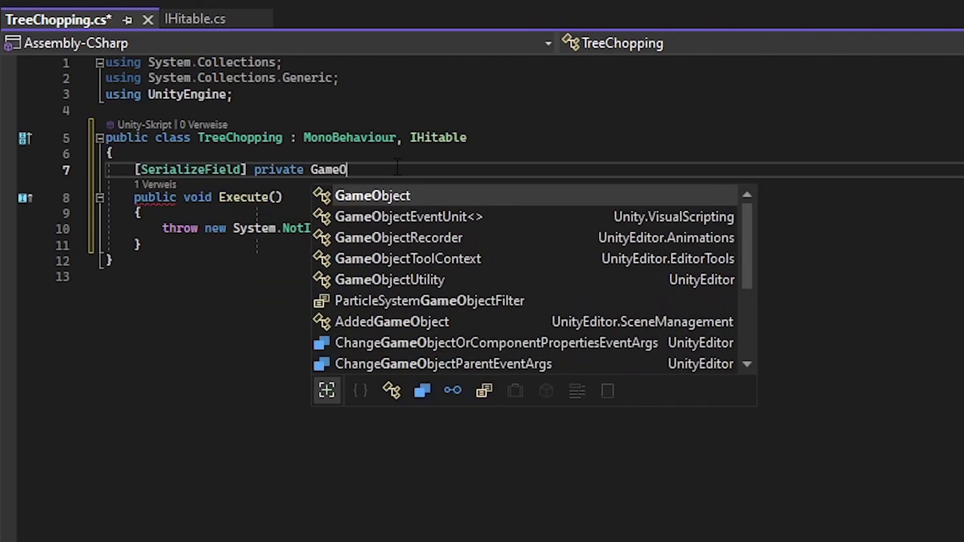
pyautogui.press('Tab')
pyautogui.write('treeChoo')
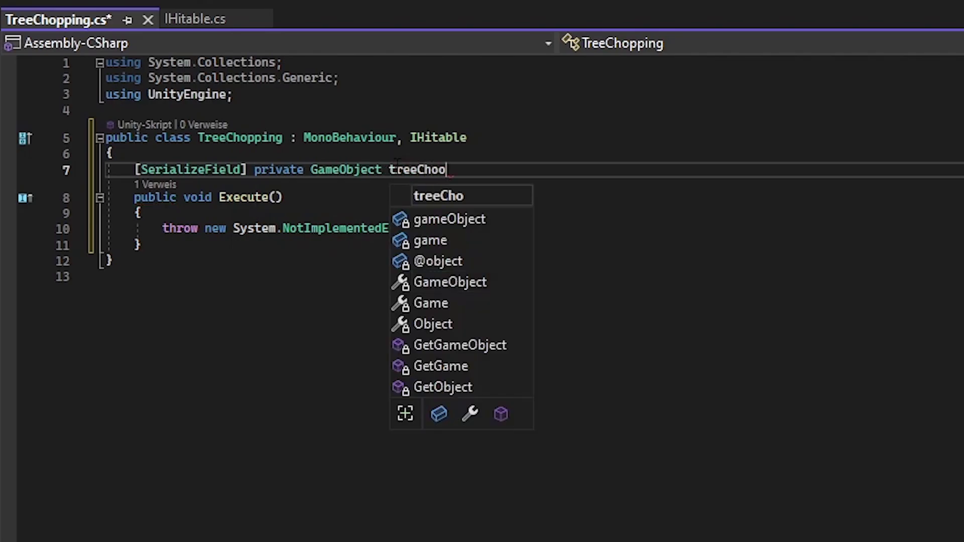
pyautogui.press('BackSpace')
pyautogui.write('pped;')
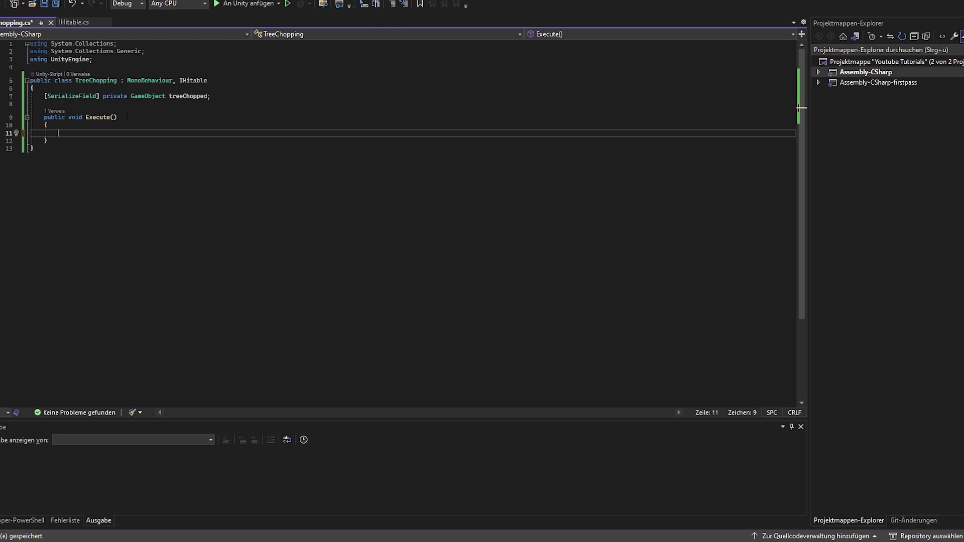
# - In Execute(), instantiate treeChopped at transform.position with transform.rotation
pyautogui.write('Instantiate')
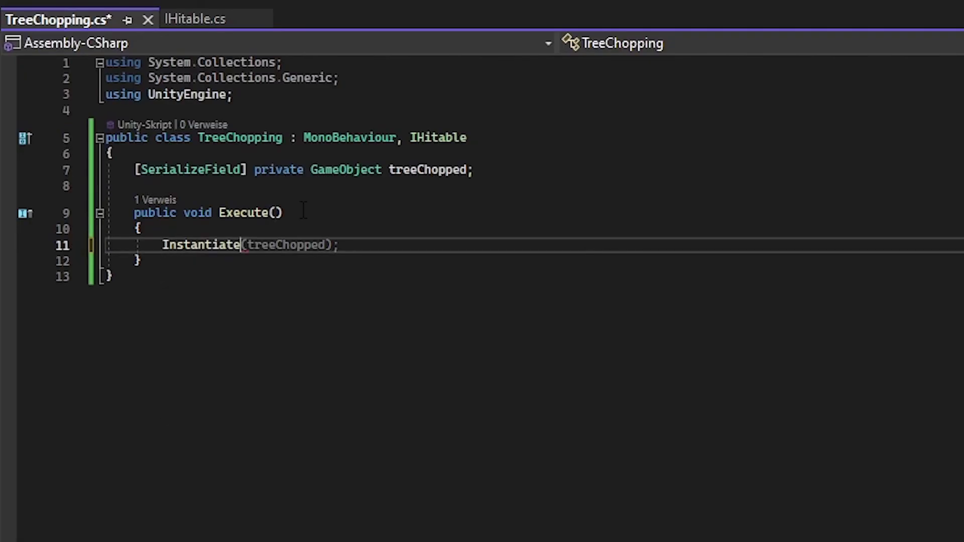
pyautogui.press('Tab')
pyautogui.write(', transform.position, ')
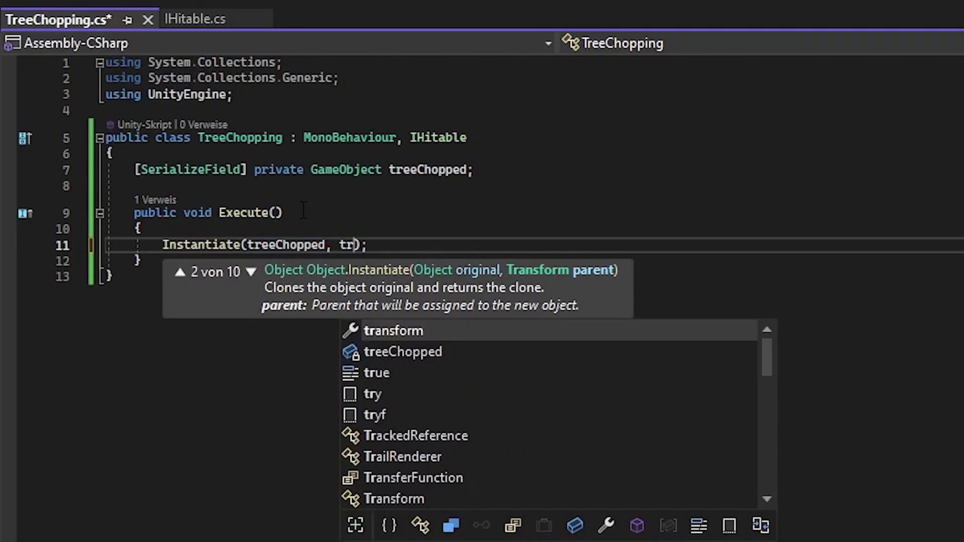
pyautogui.write('transform.p')
pyautogui.press('BackSpace')
pyautogui.write('ro')
pyautogui.press('Tab')
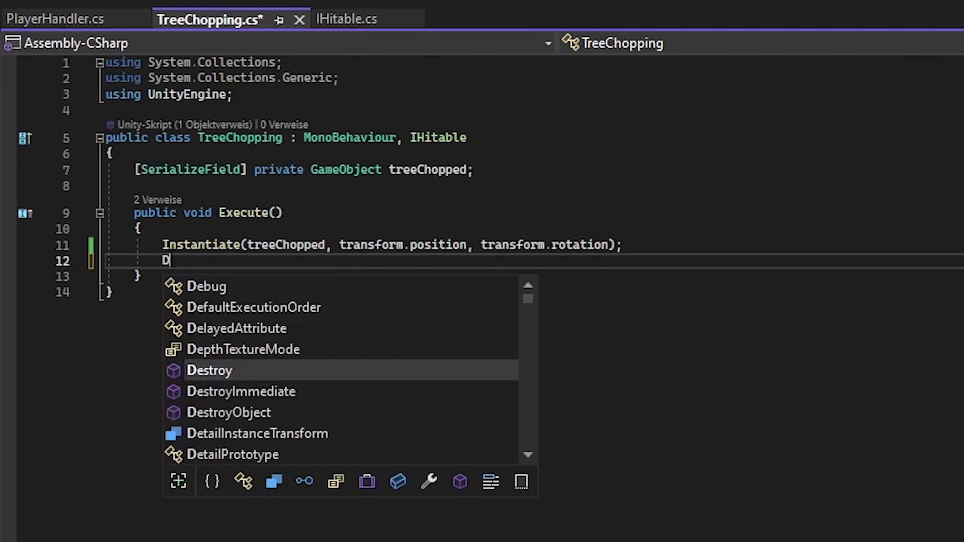
# - Add Destroy(gameObject); after the Instantiate call in Execute() and save the TreeChopping script
pyautogui.write('estroy(gam')
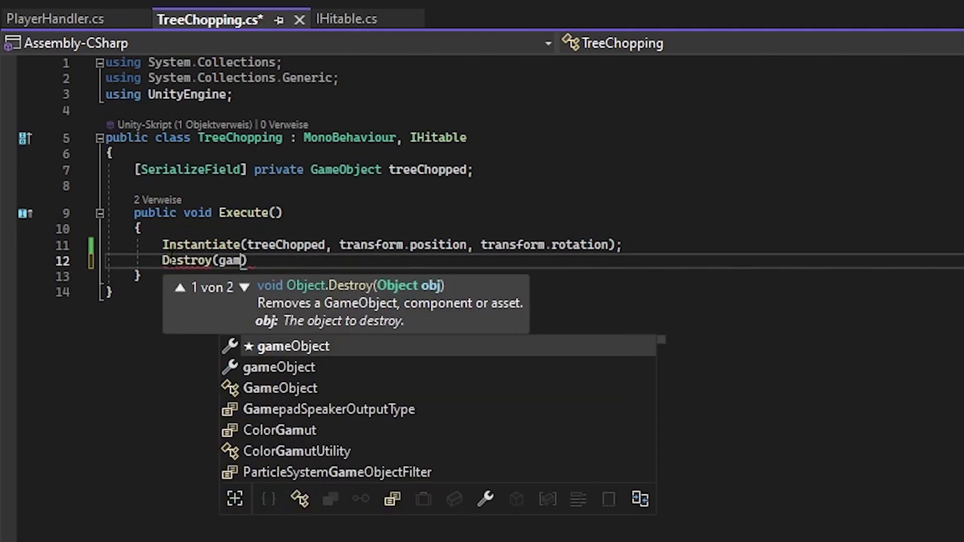
pyautogui.press('Tab')
pyautogui.write(');')
pyautogui.hotkey('ctrl', 's')
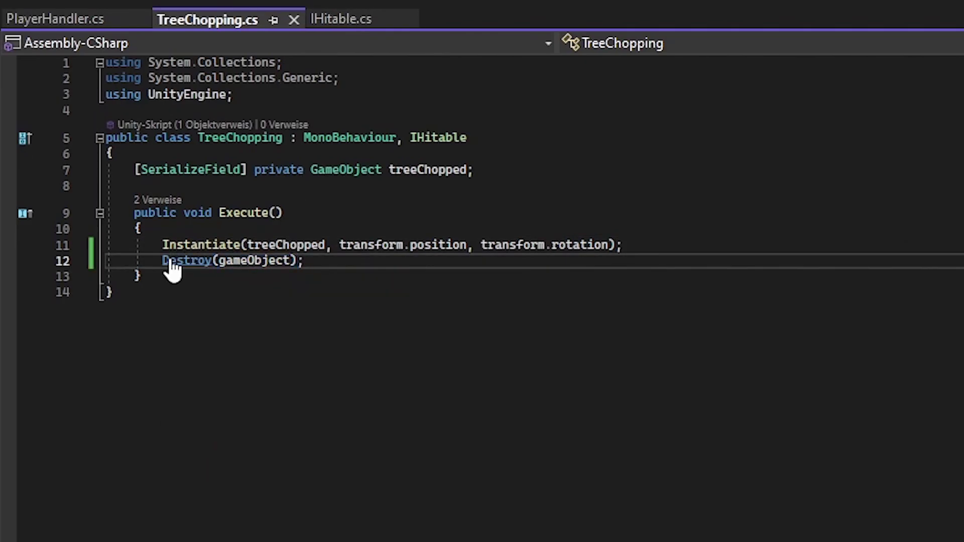
pyautogui.hotkey('ctrl', 'End')
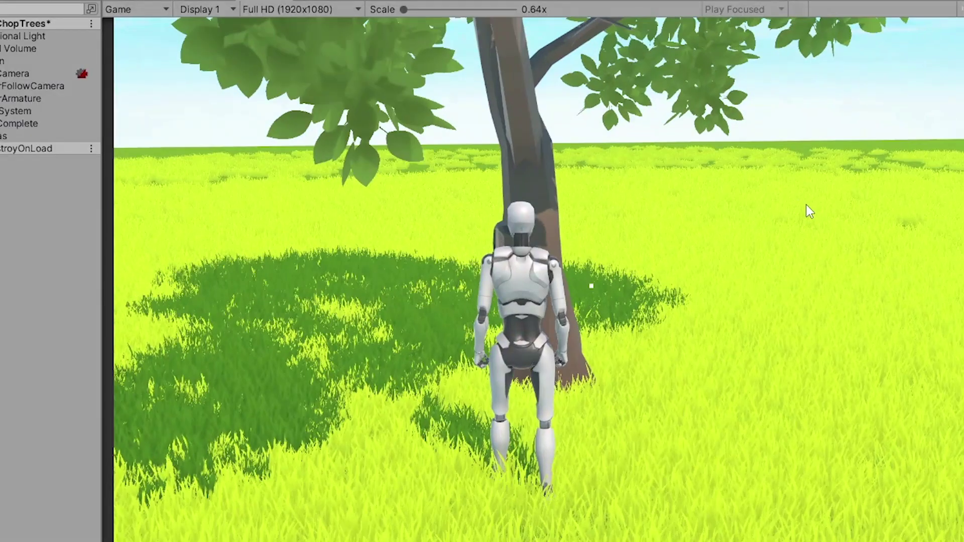
# - Test hitting the tree in the running game and inspect the Tree Chopped(Clone) object in the hierarchy
pyautogui.click(806, 204)
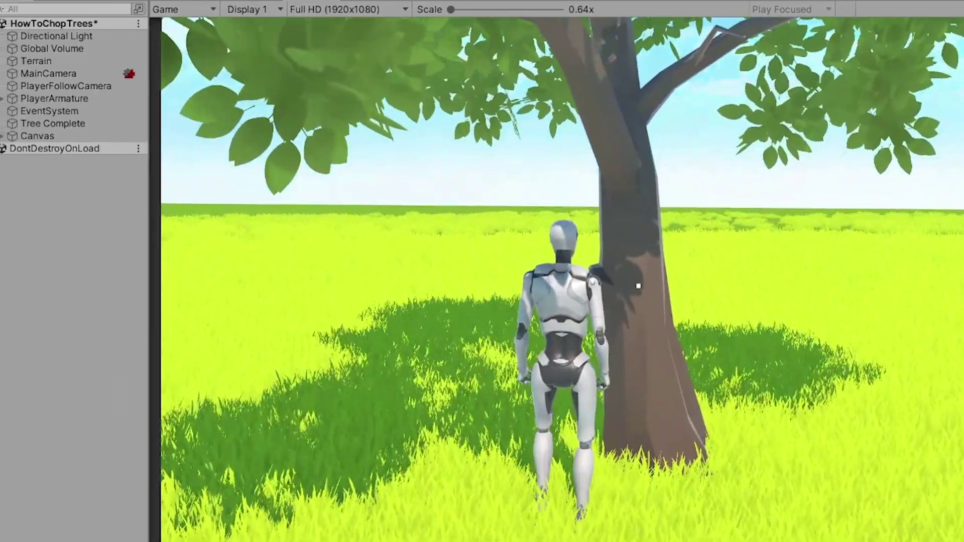
pyautogui.click(638, 285)
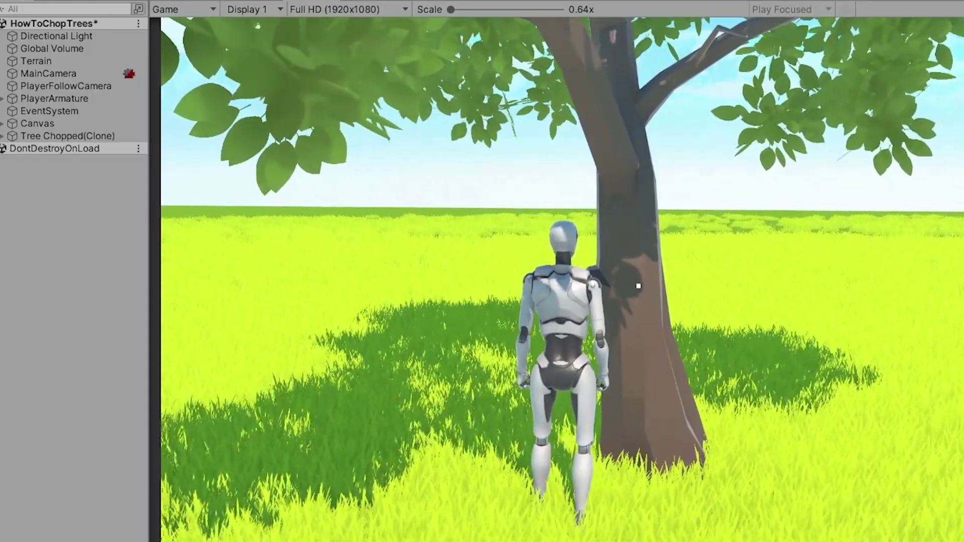
pyautogui.press('Escape')
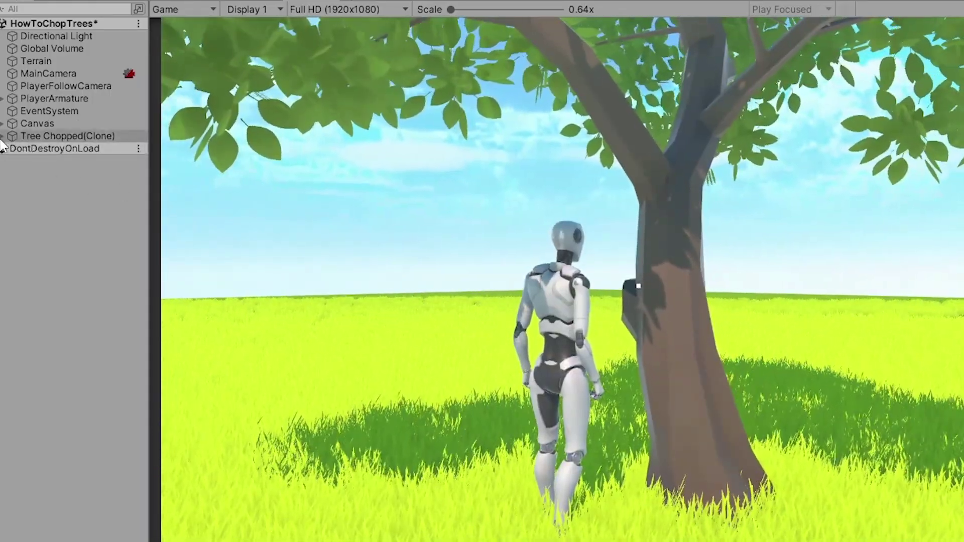
pyautogui.click(2, 137)
pyautogui.click(3, 137)
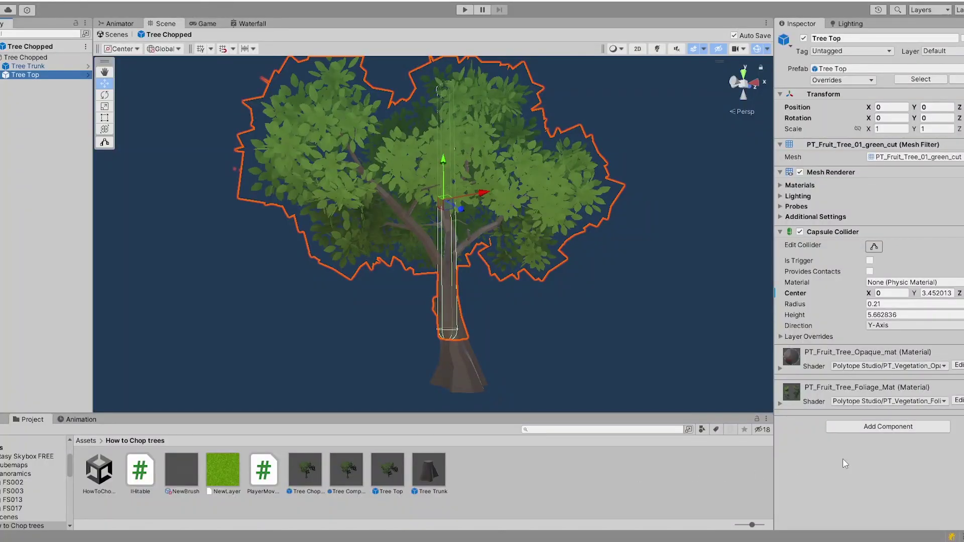
# - Add a Rigidbody component to Tree Top inside the Tree Chopped prefab
pyautogui.click(887, 426)
pyautogui.write('rigi')
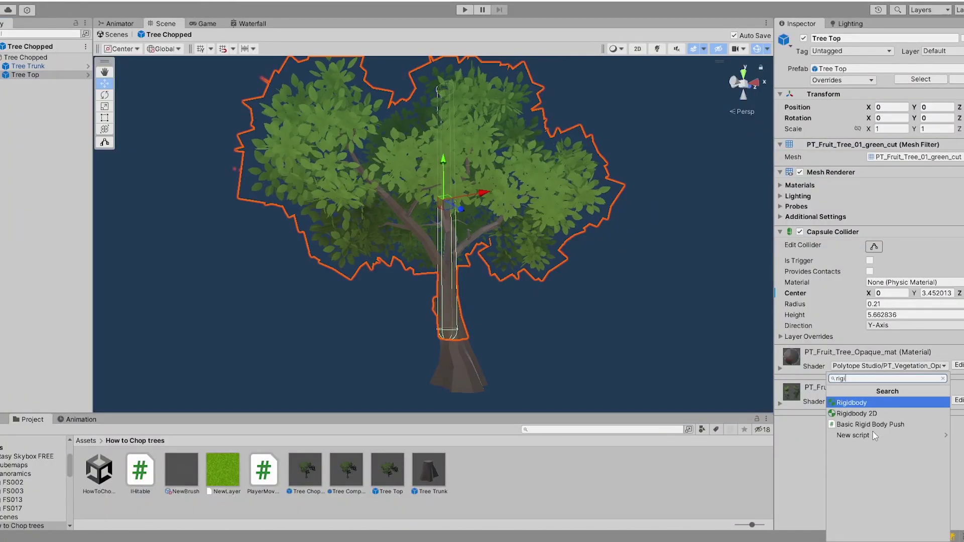
pyautogui.press('Return')
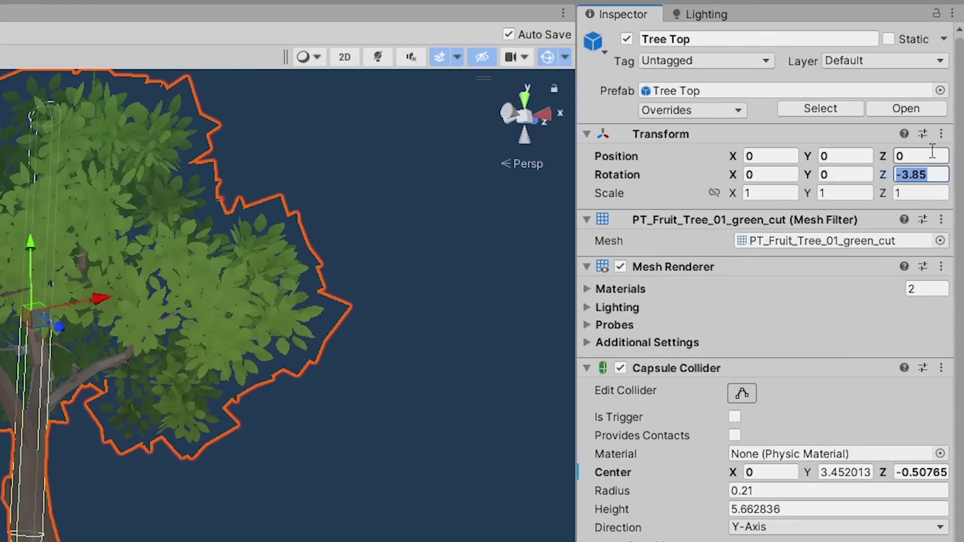
# - Set Tree Top's Z rotation to -0.5 in the Tree Chopped prefab
pyautogui.write('-')
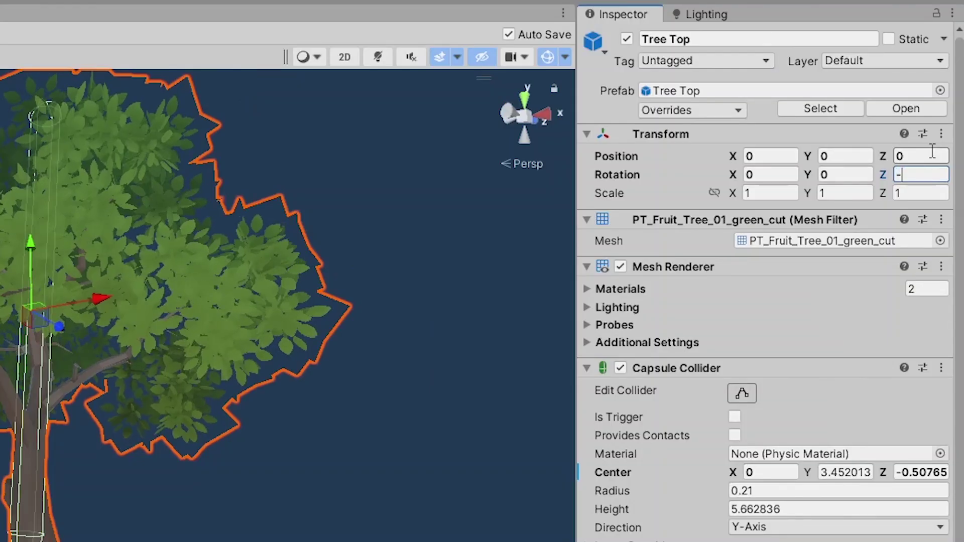
pyautogui.write('0.5')
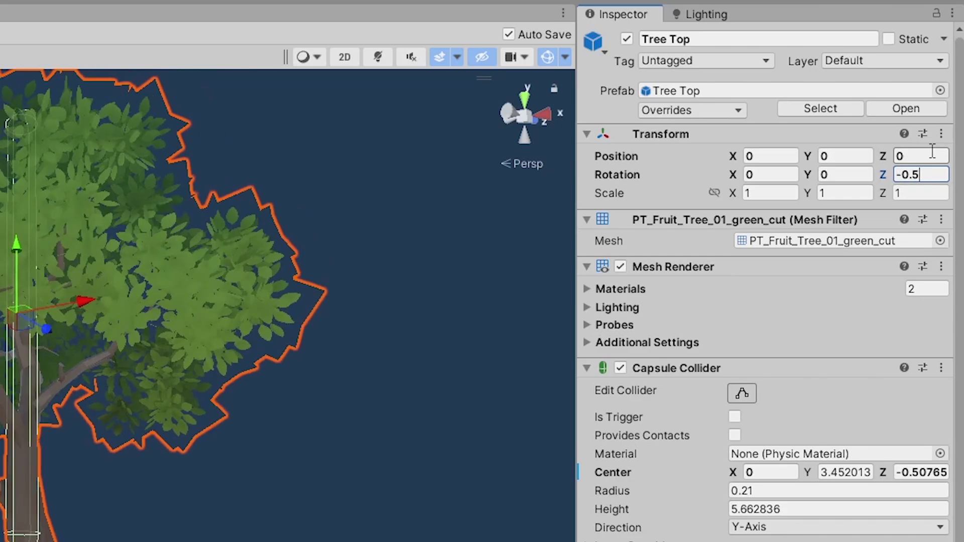
pyautogui.click(932, 150)
pyautogui.click(36, 151)
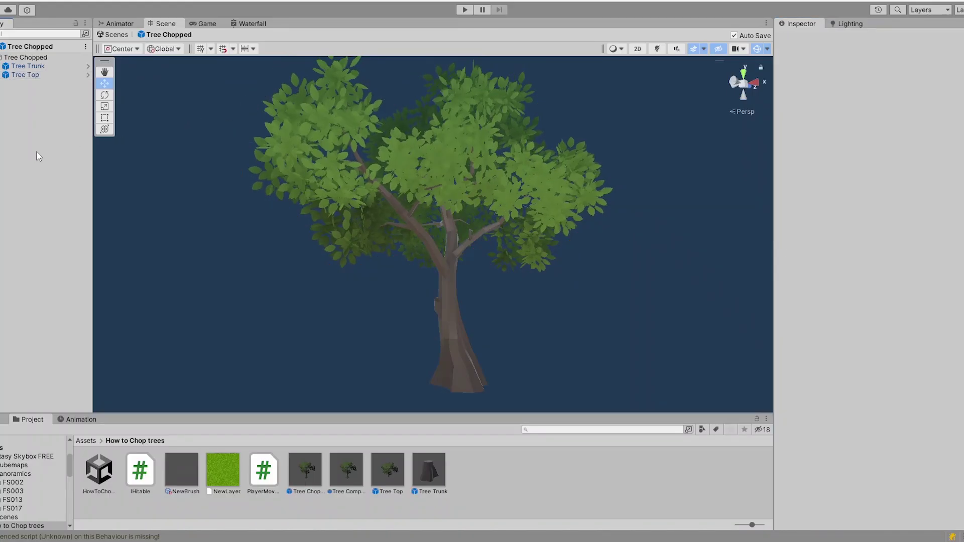
pyautogui.click(26, 75)
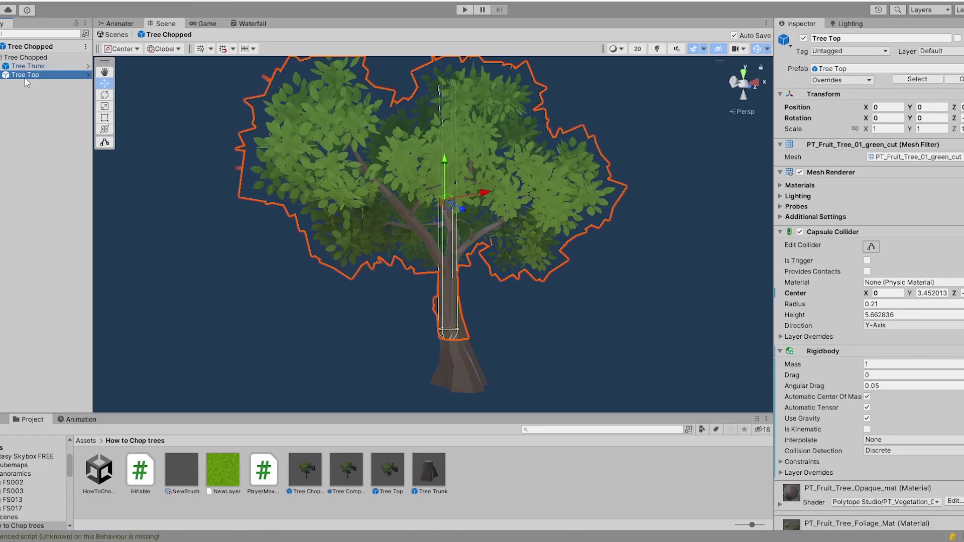
# - Run the game, walk the player to the tree, chop it, and look at how the Tree Top falls
pyautogui.click(463, 9)
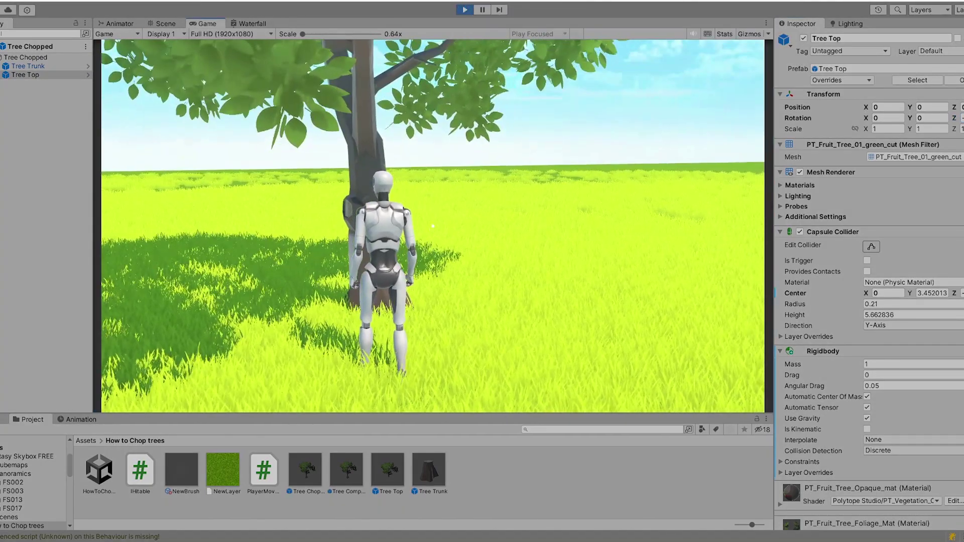
pyautogui.press('w')
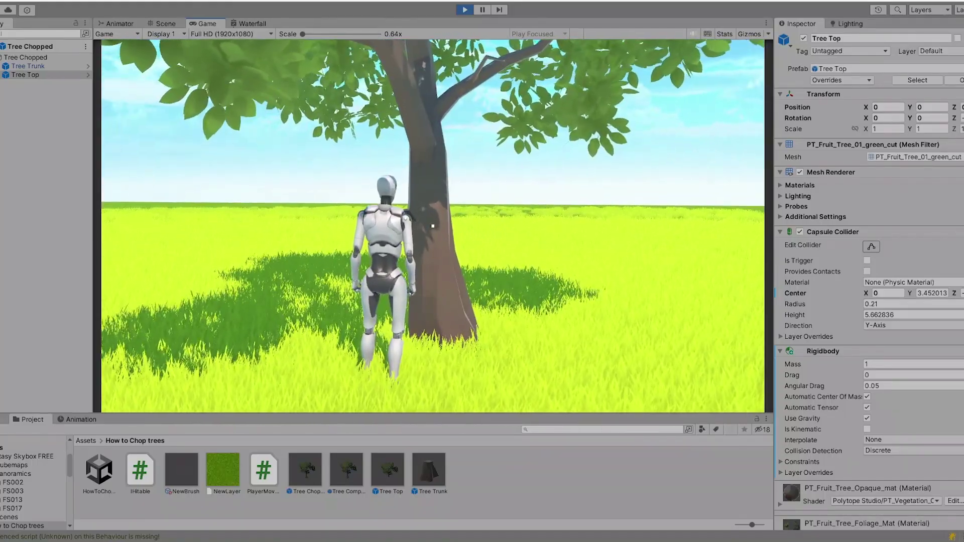
pyautogui.press('d')
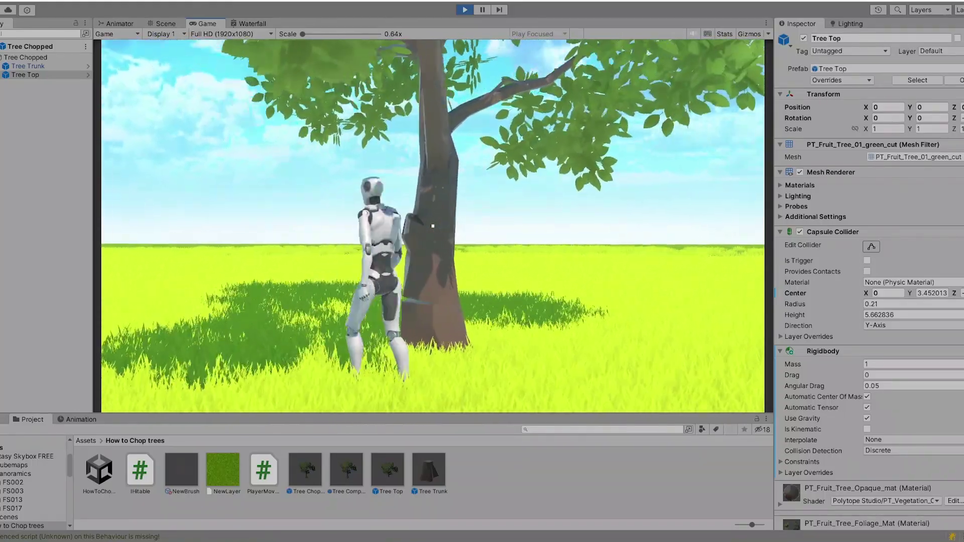
pyautogui.press('s')
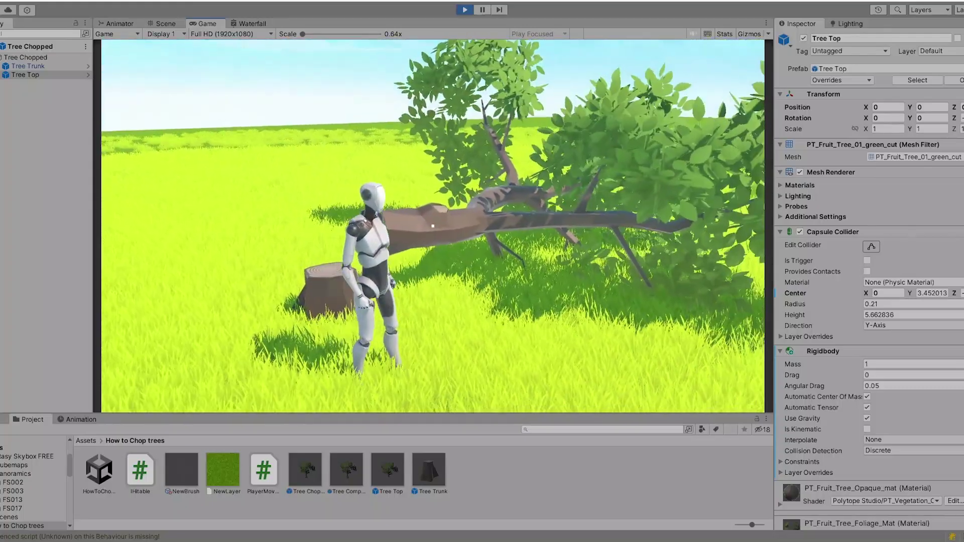
pyautogui.press('d')
pyautogui.press('a')
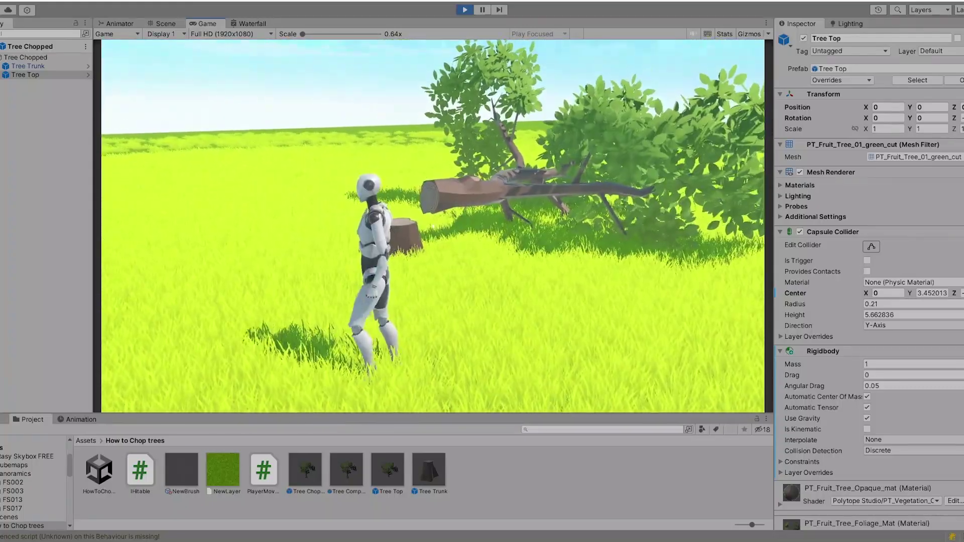
pyautogui.press('a')
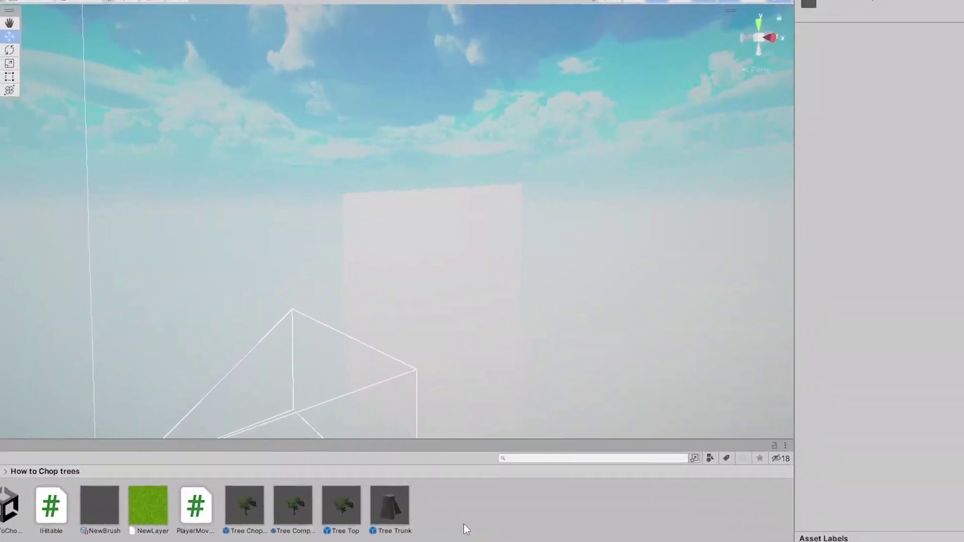
# - Create a Physic Material named Tree in the How to Chop trees folder and assign it to Tree Top's Capsule Collider
pyautogui.rightClick(464, 522)
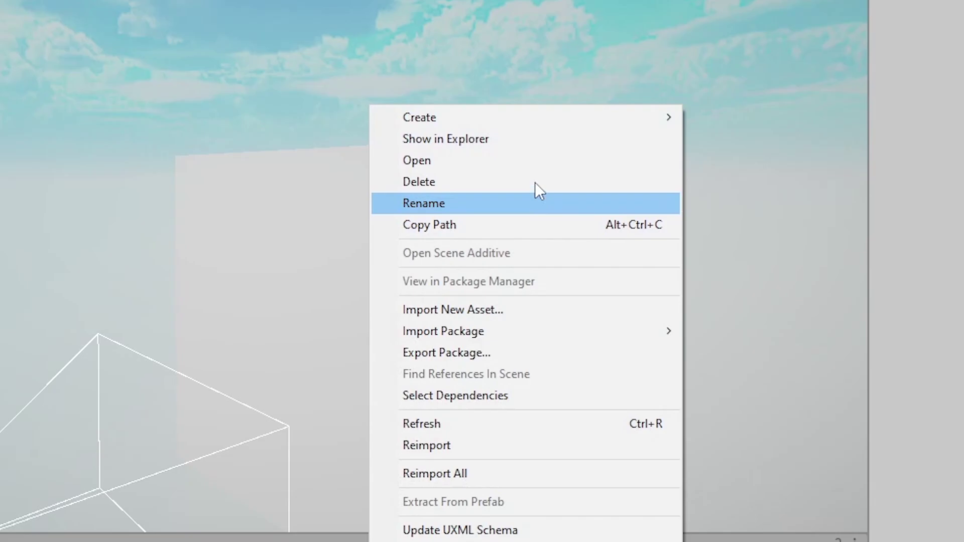
pyautogui.moveTo(562, 117)
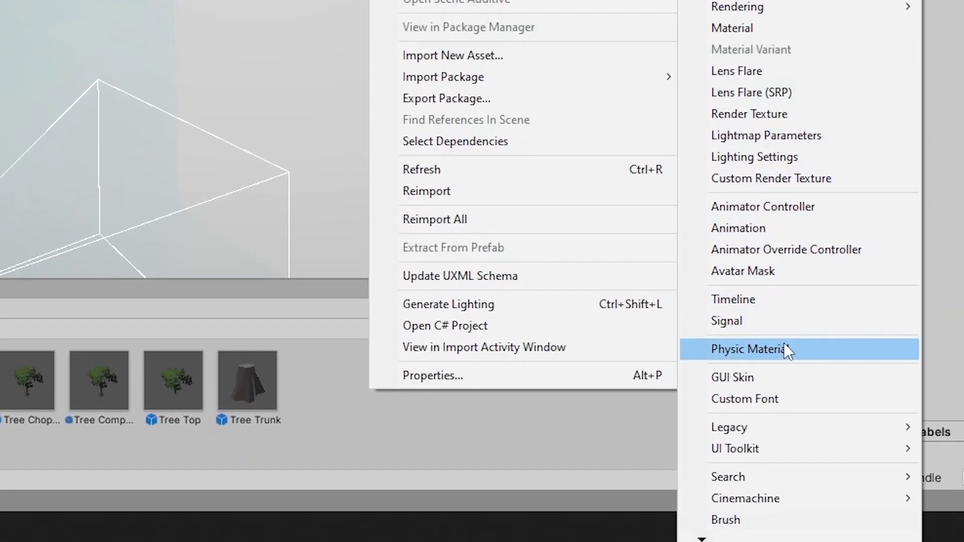
pyautogui.click(784, 347)
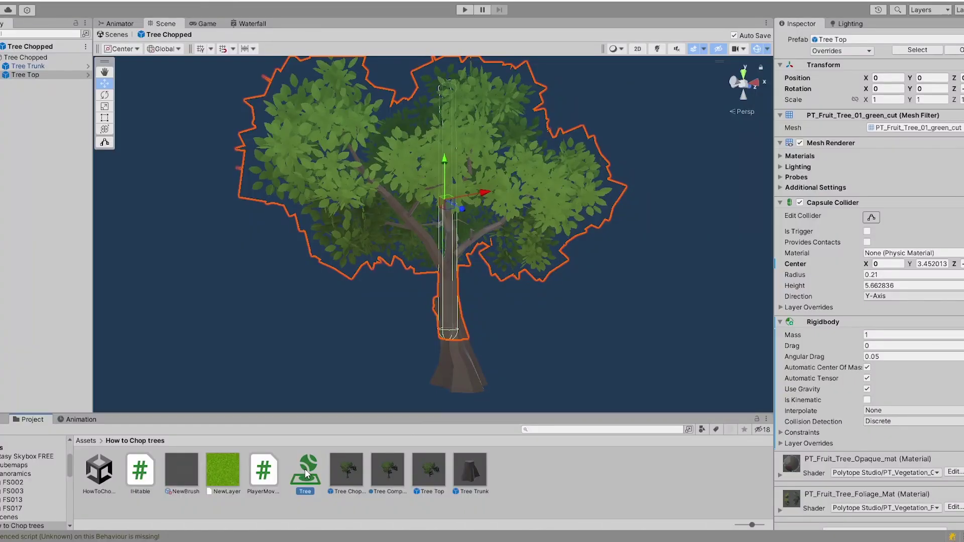
pyautogui.moveTo(305, 469); pyautogui.dragTo(806, 274)
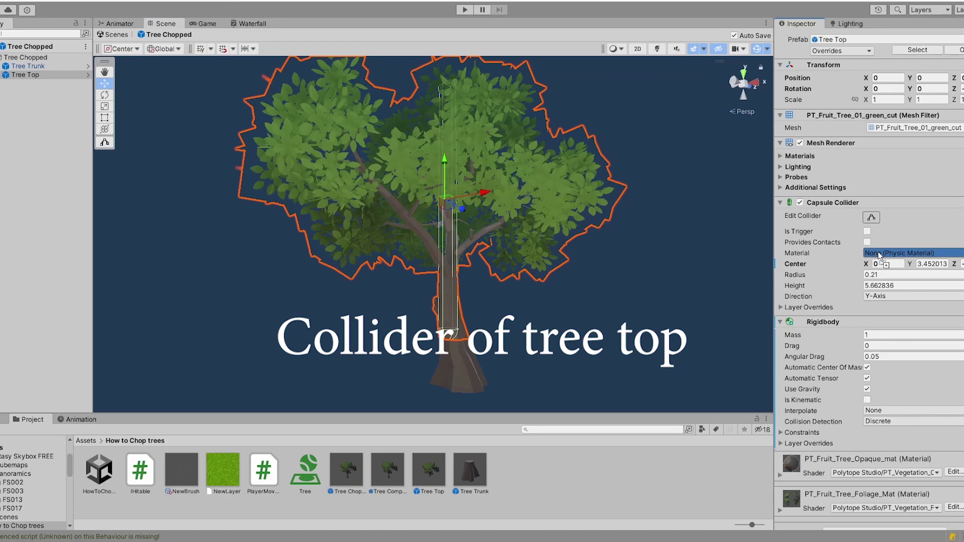
pyautogui.moveTo(878, 256); pyautogui.dragTo(878, 254)
# - Run the game, chop the tree, and walk the player around the stump and fallen Tree Top to examine how it lands
pyautogui.click(464, 10)
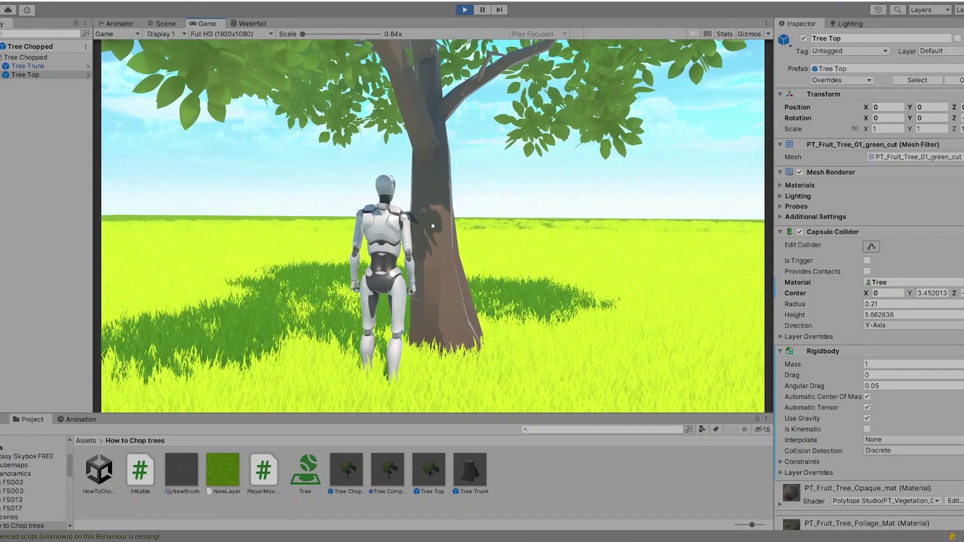
pyautogui.press('s')
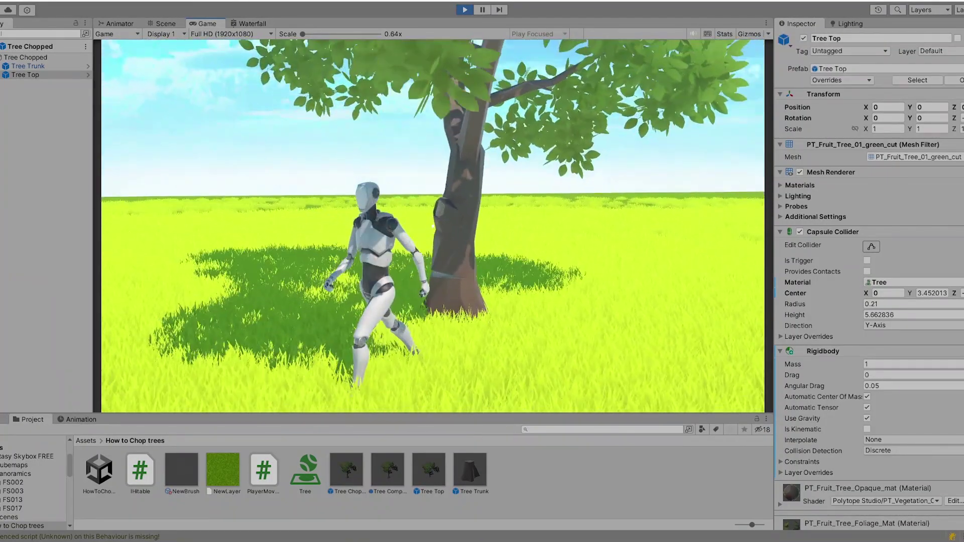
pyautogui.press('w')
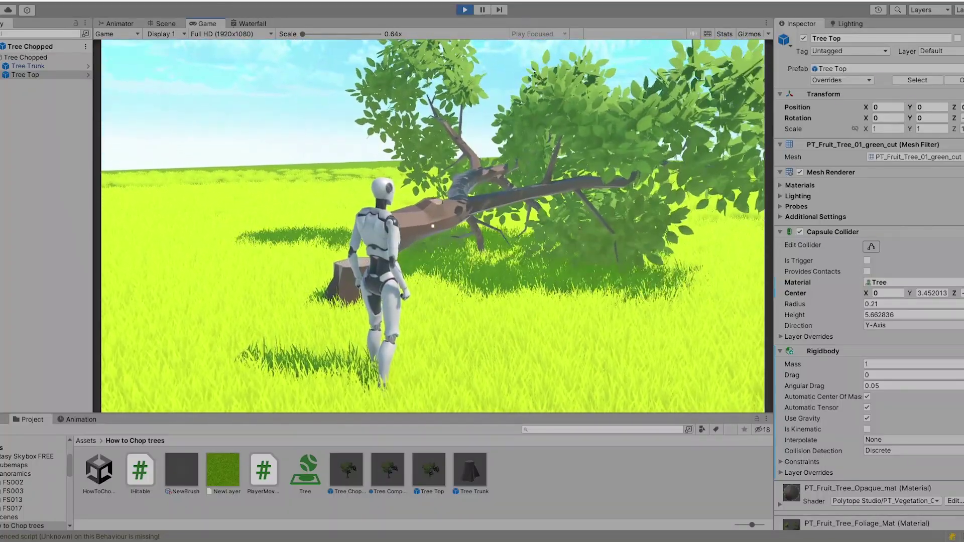
pyautogui.press('s')
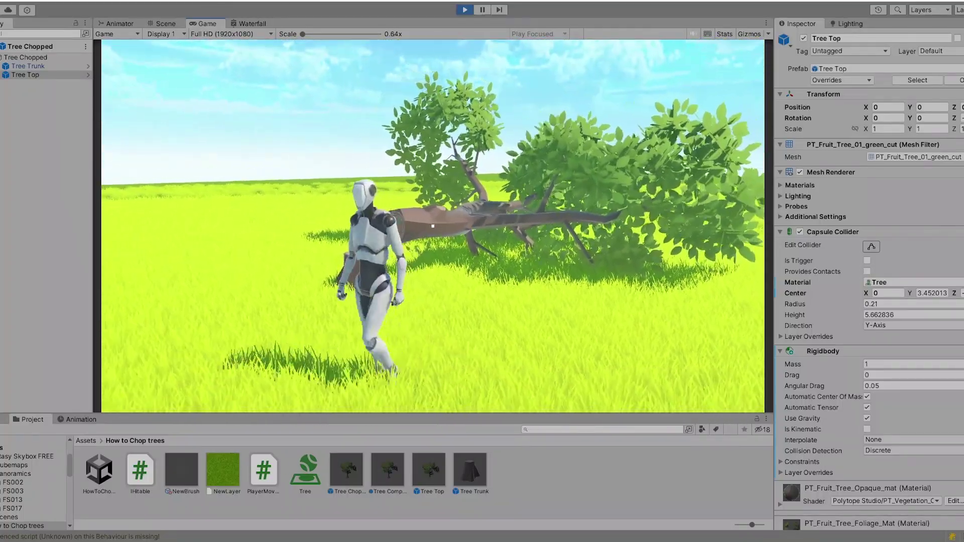
pyautogui.press('d')
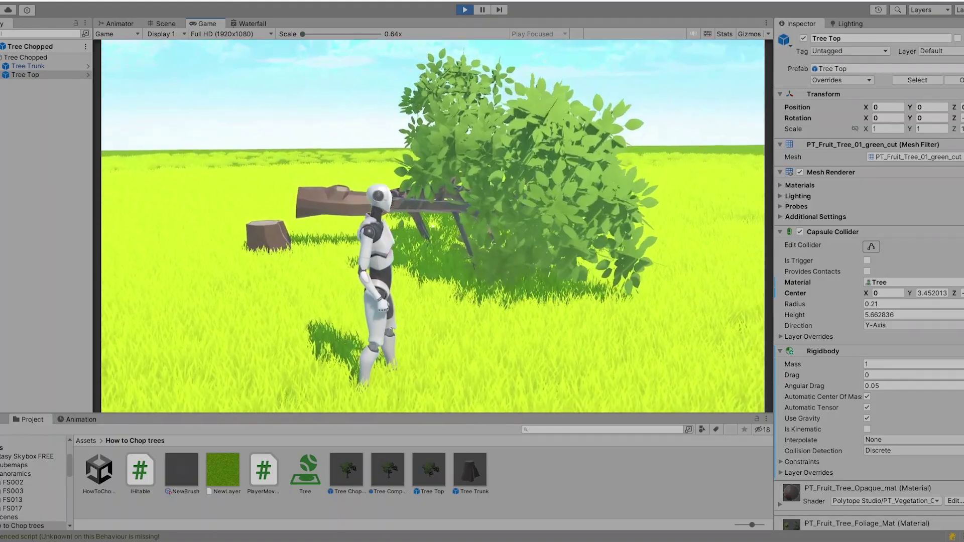
pyautogui.press('a')
pyautogui.press('a')
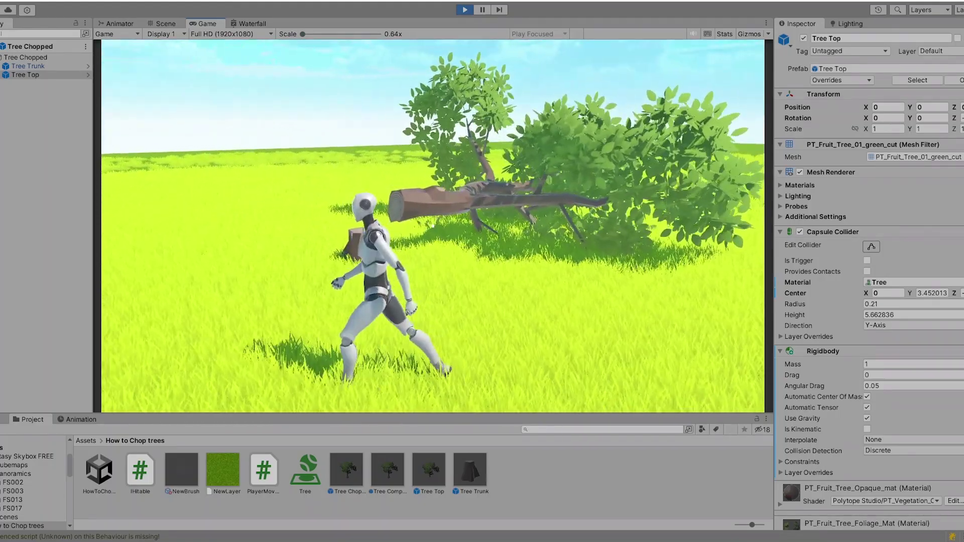
pyautogui.press('a')
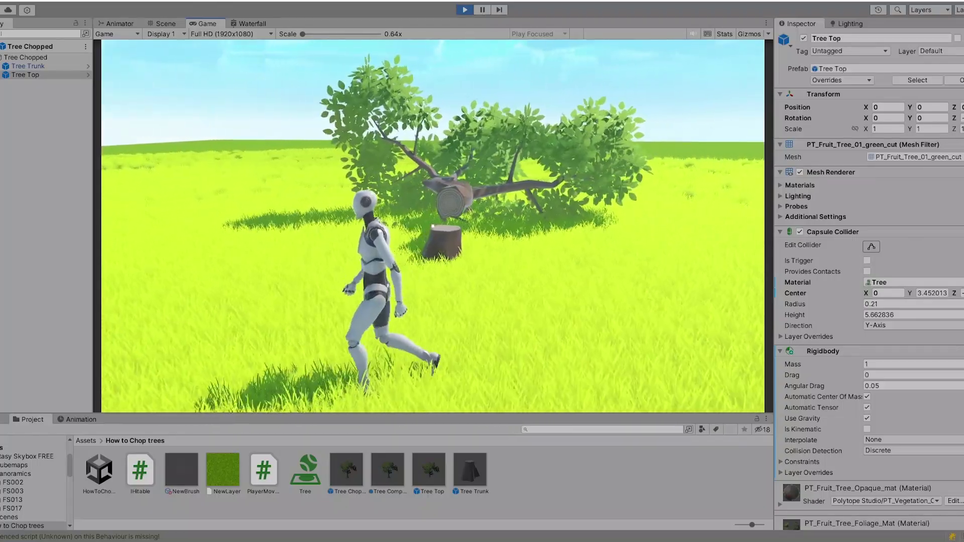
pyautogui.press('a')
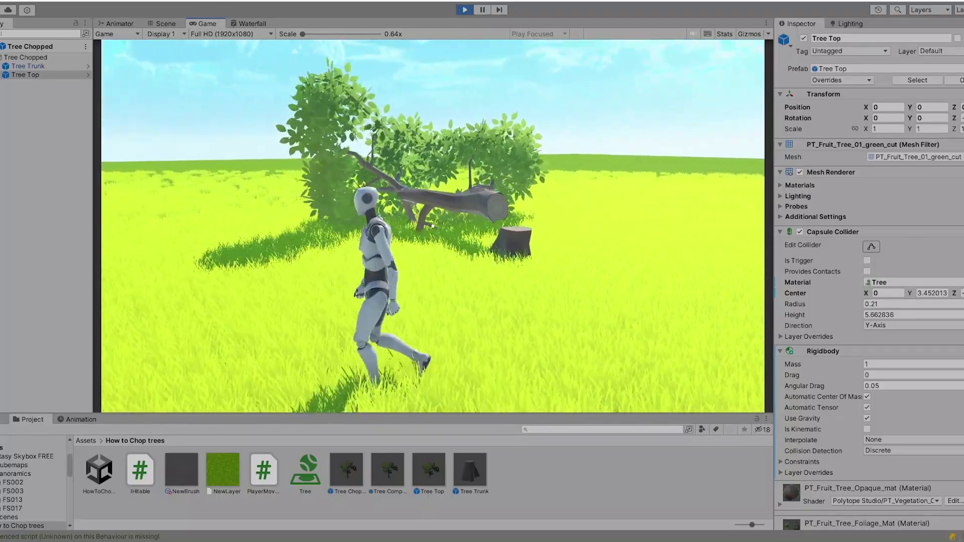
pyautogui.press('a')
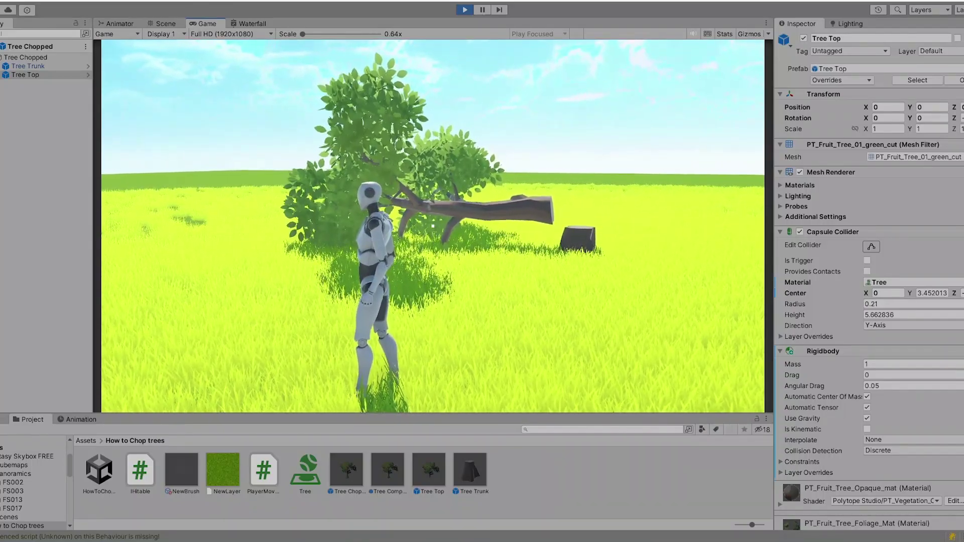